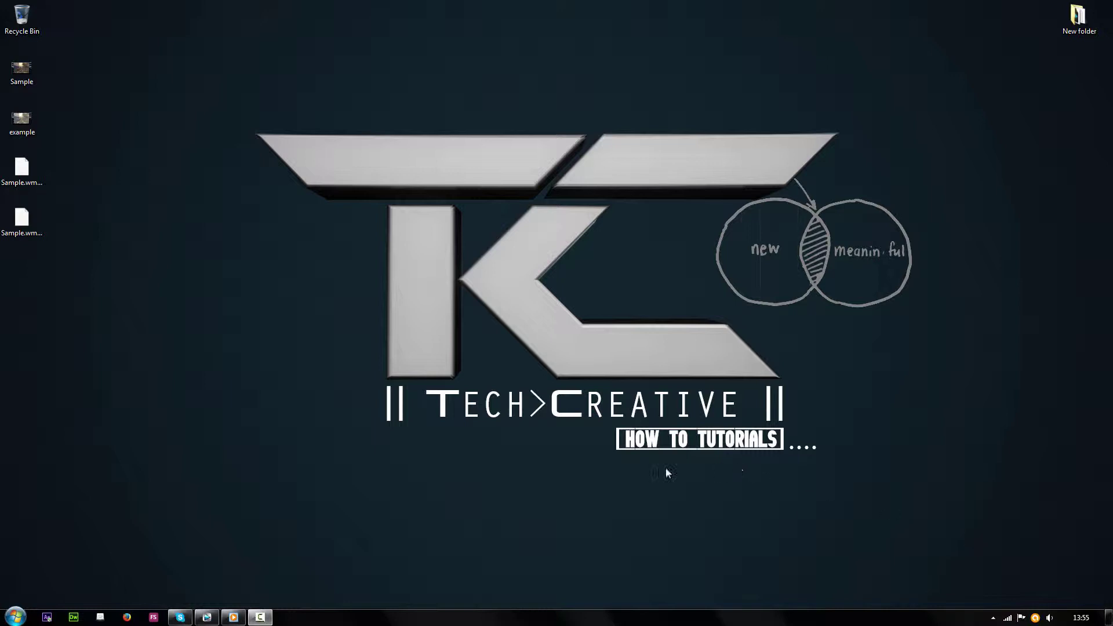
Bring up the media player, replay the example video from the start, and close the player
click(234, 617)
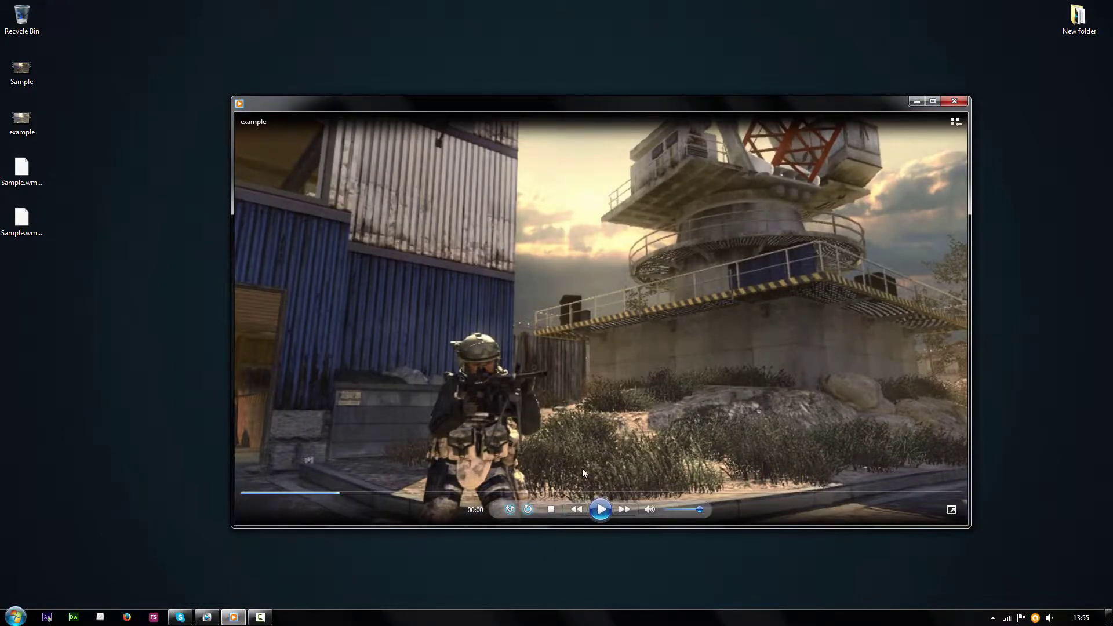
click(556, 509)
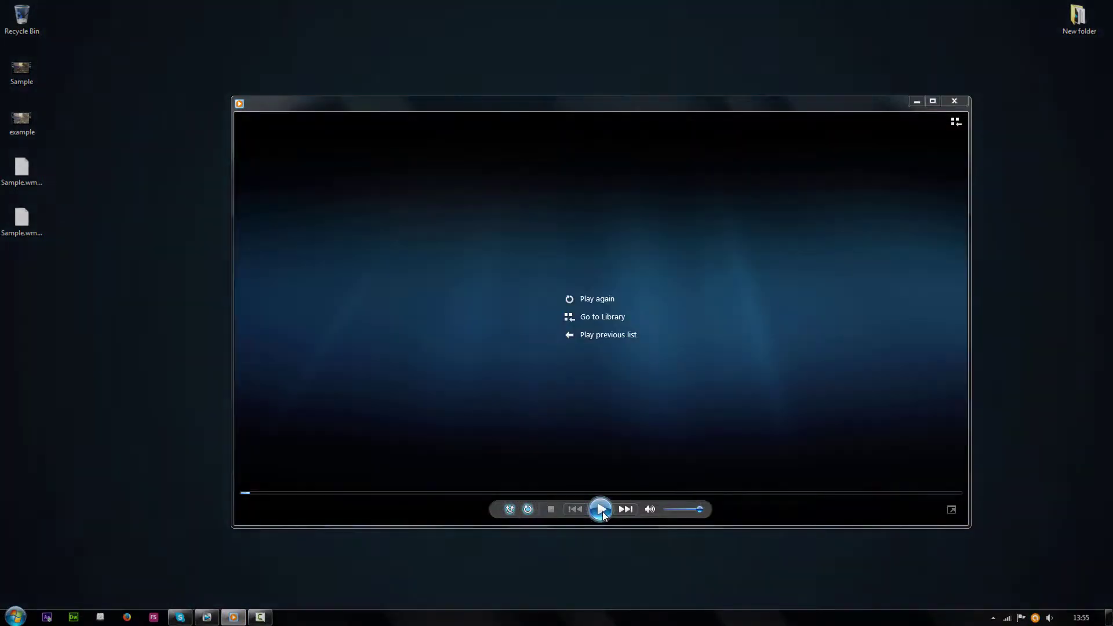
click(601, 510)
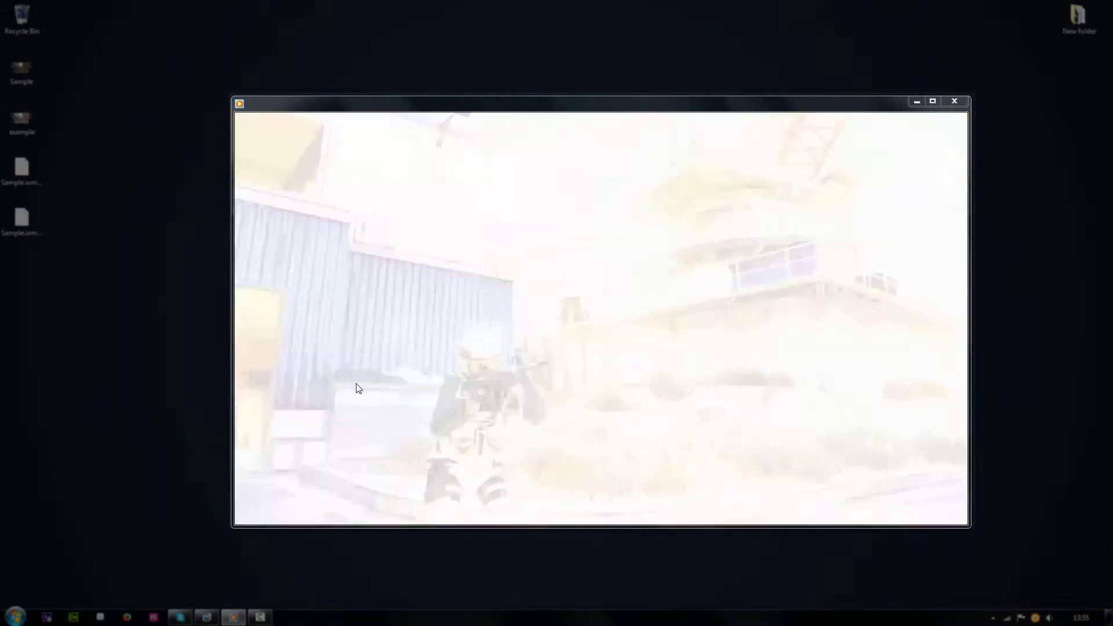
mouse_move(538, 400)
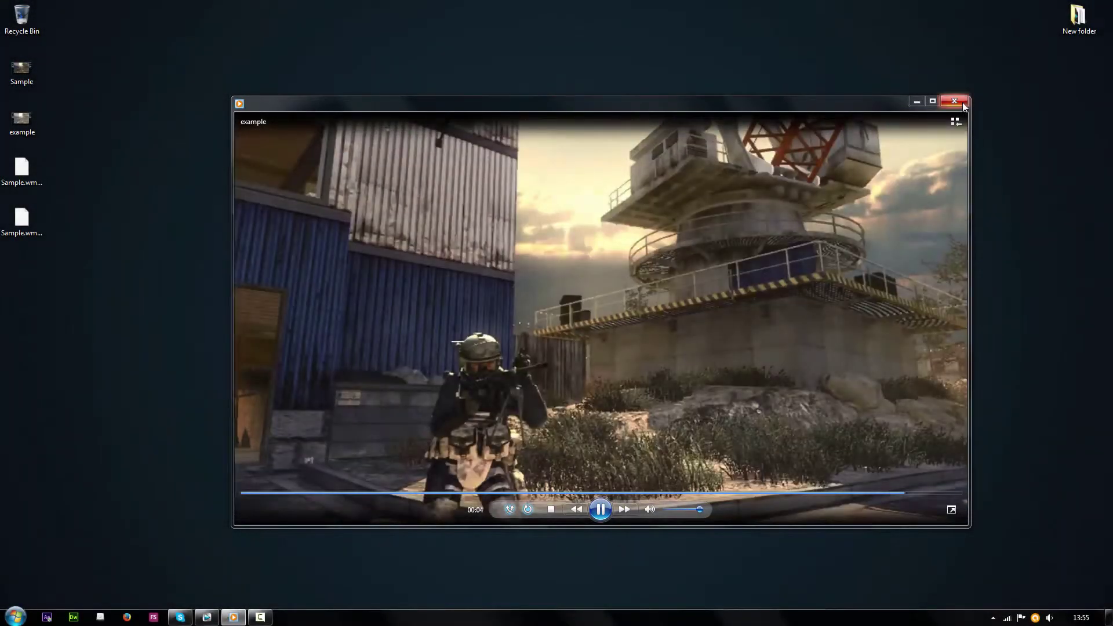
click(962, 102)
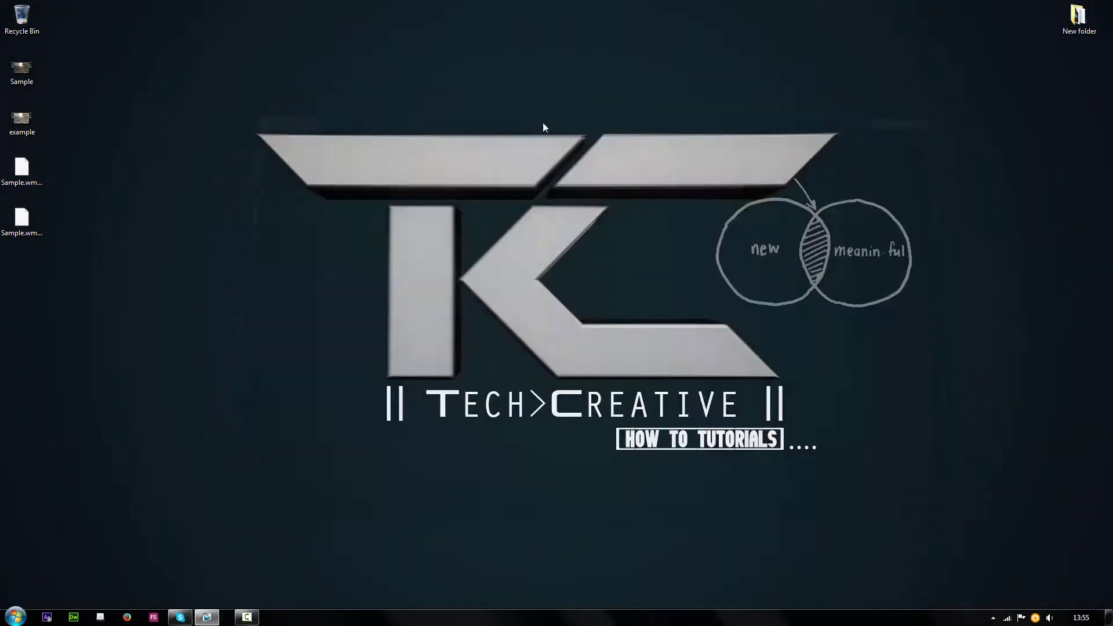
click(234, 618)
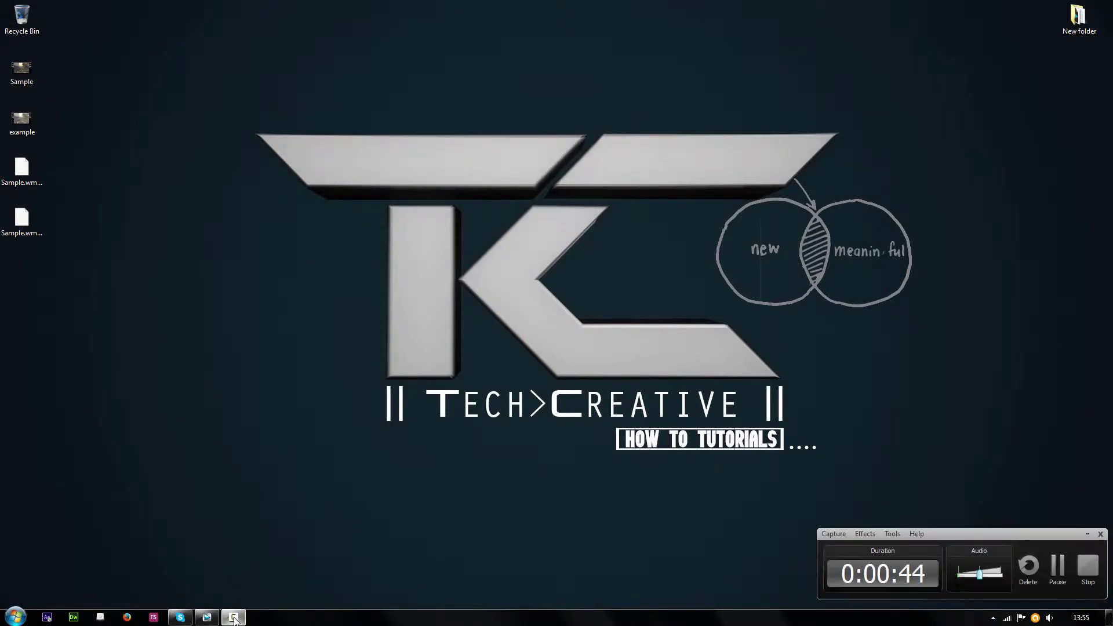
click(235, 618)
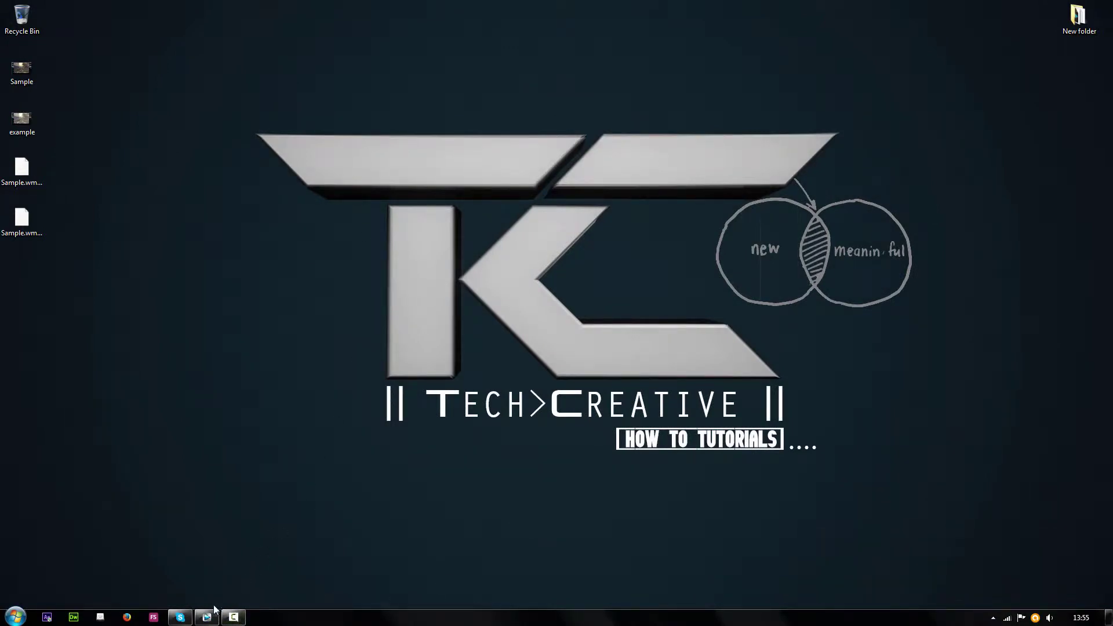
Switch to Vegas Pro and place the Sample video from the desktop at the start of the timeline
click(207, 616)
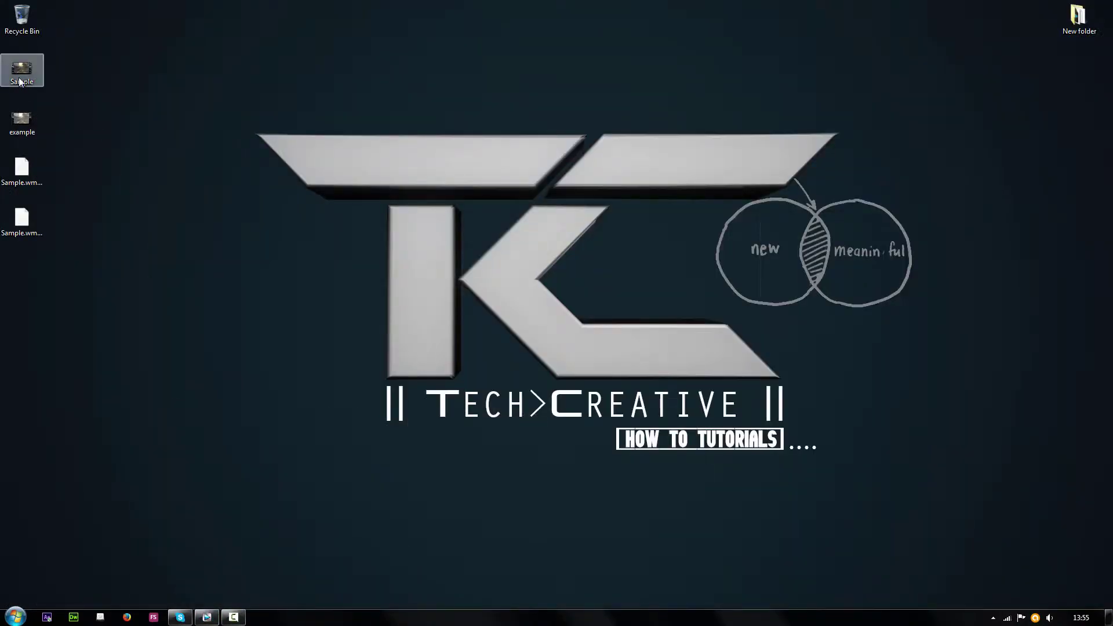
drag(22, 76, 273, 365)
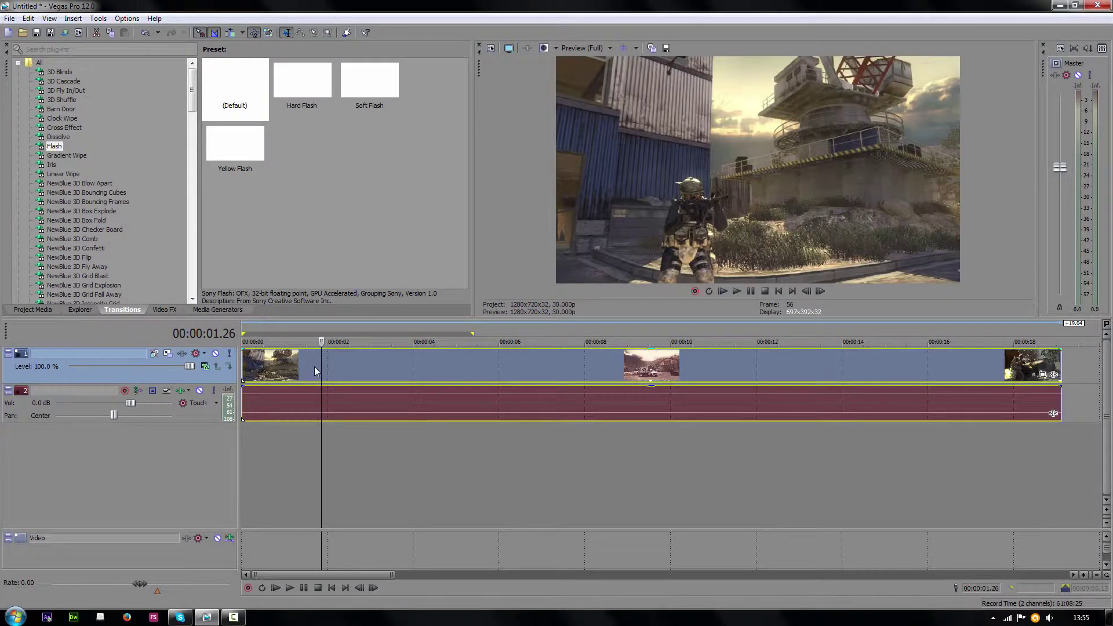
In the Sample video event's properties, turn off Maintain aspect ratio and set resampling to Disable resample
click(317, 366)
click(351, 366)
right_click(350, 367)
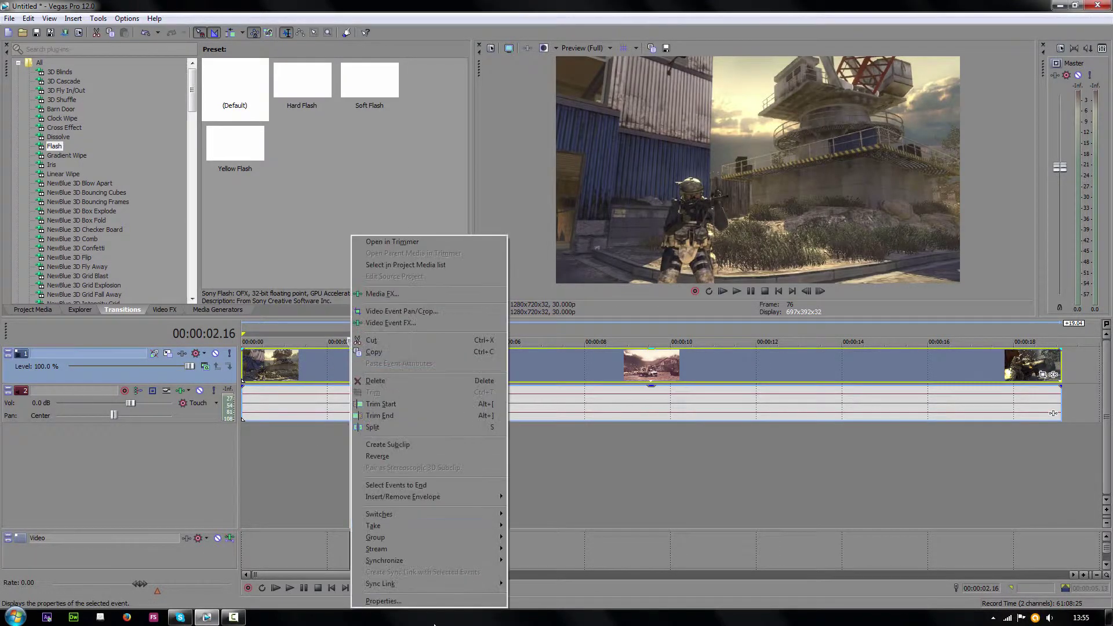
click(384, 601)
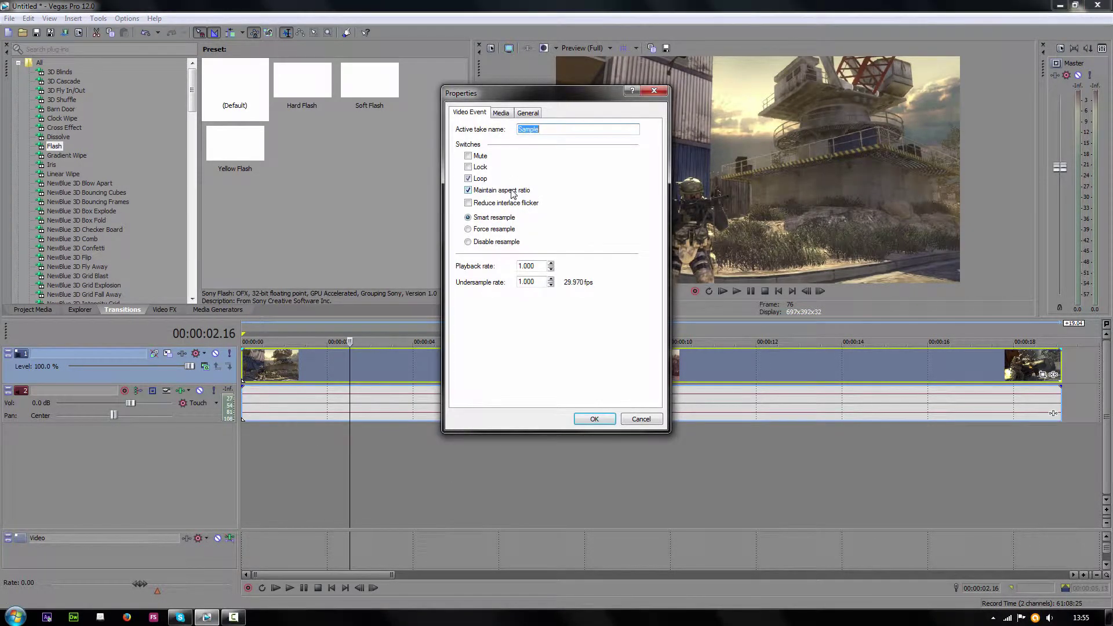
click(513, 193)
click(504, 242)
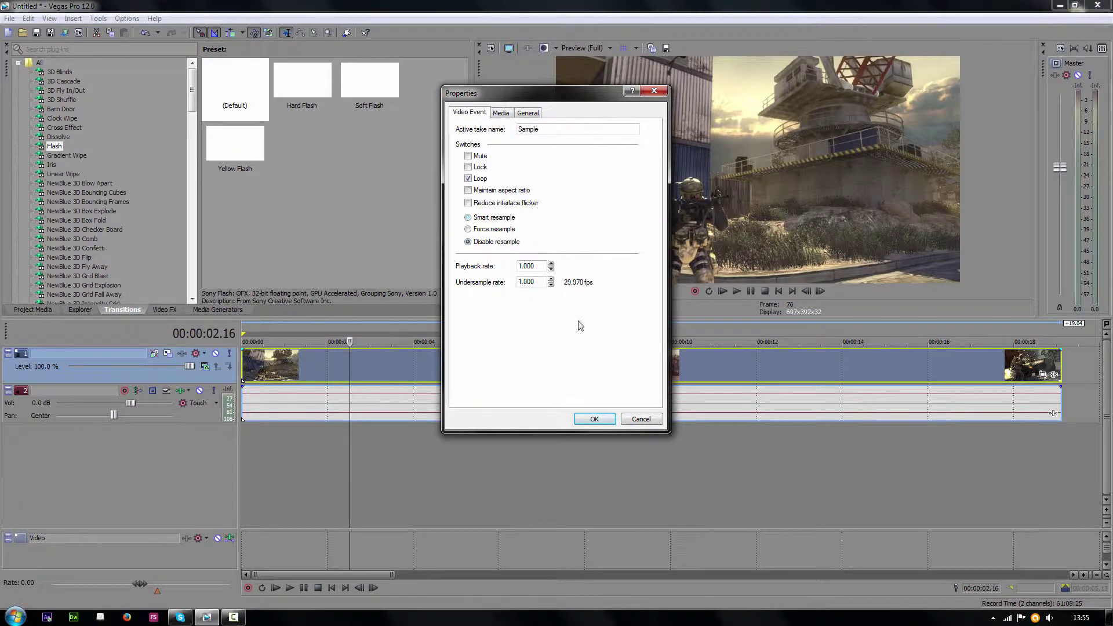
click(592, 419)
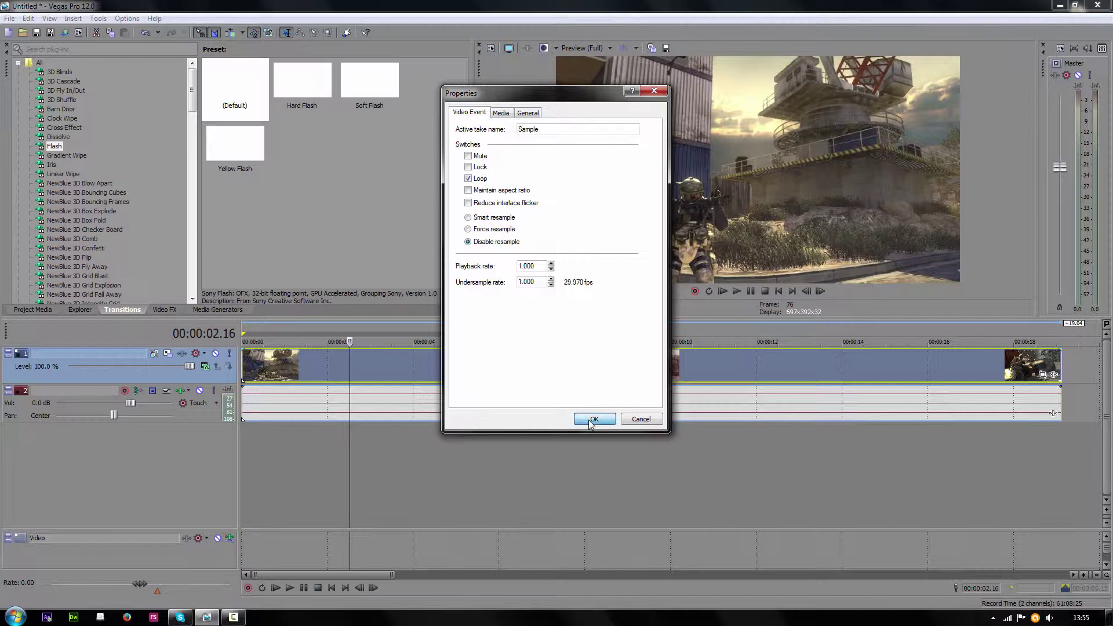
Split the Sample clip at 00:00:02.00 on the timeline
click(369, 360)
click(281, 360)
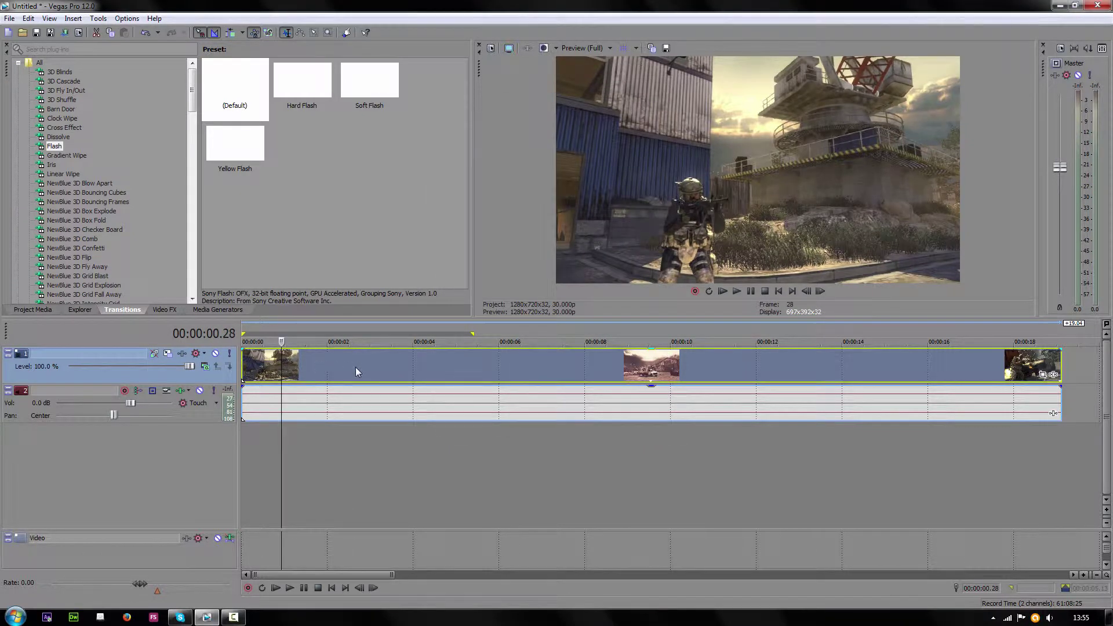
click(320, 364)
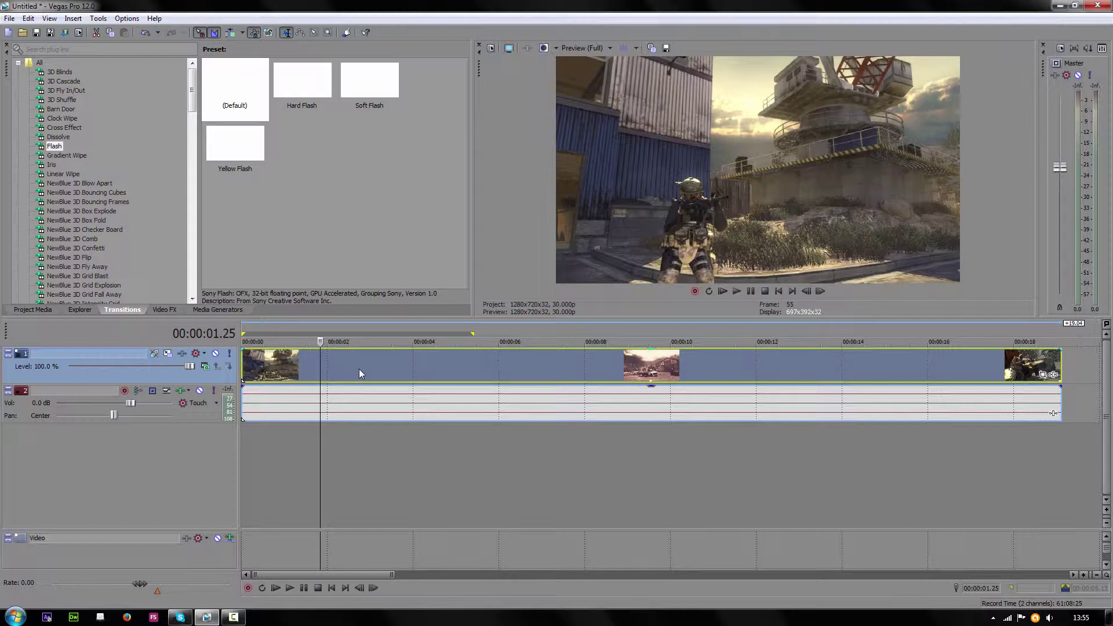
click(327, 362)
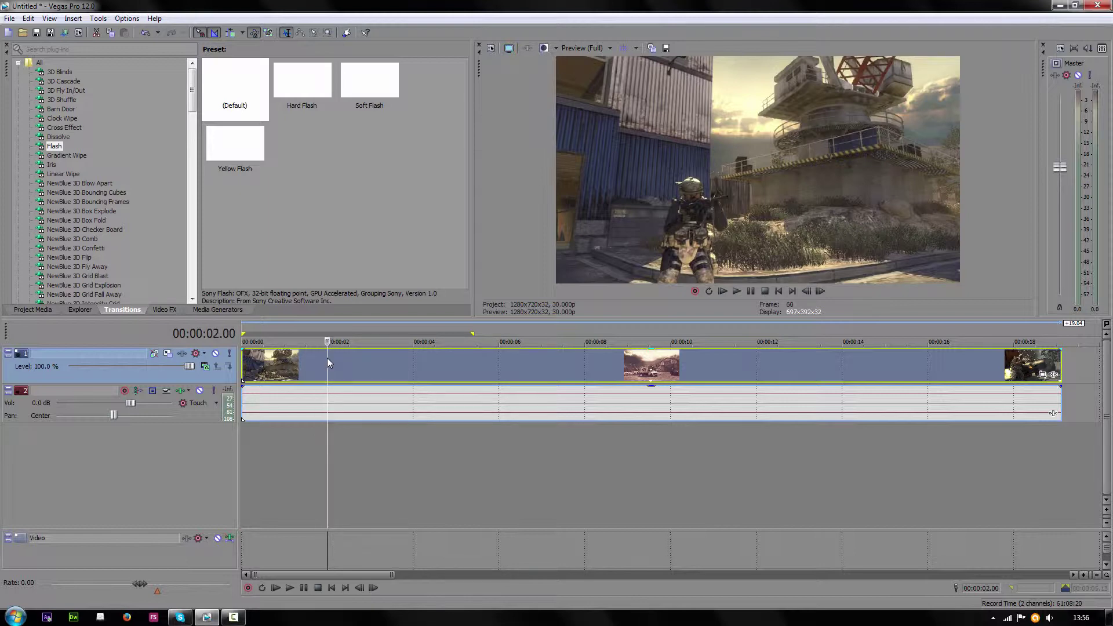
scroll(348, 364, up, 2)
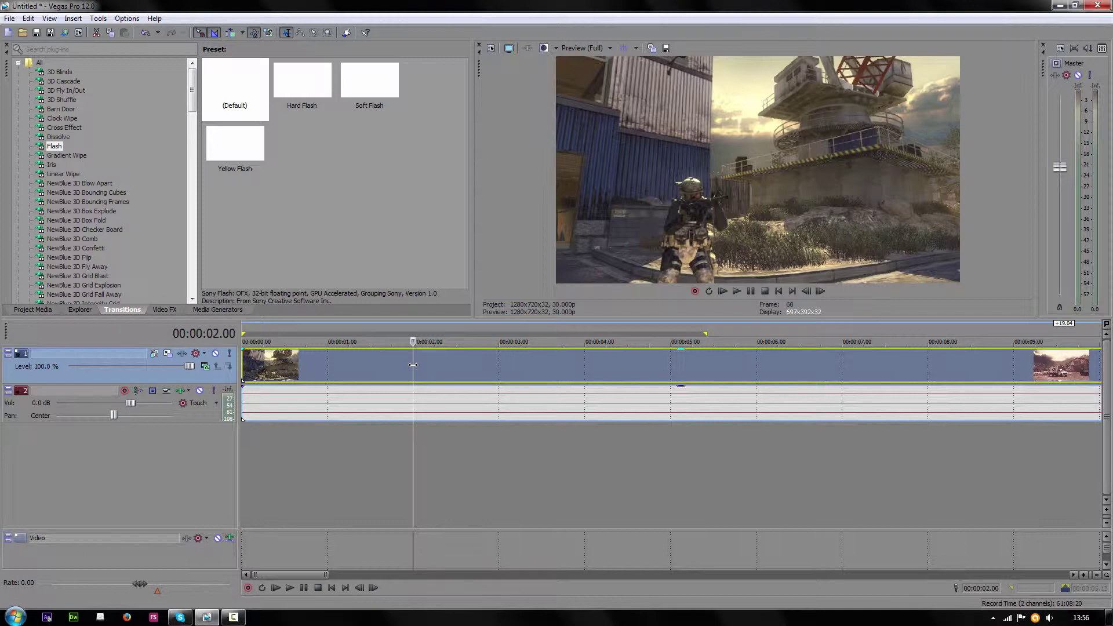
key(s)
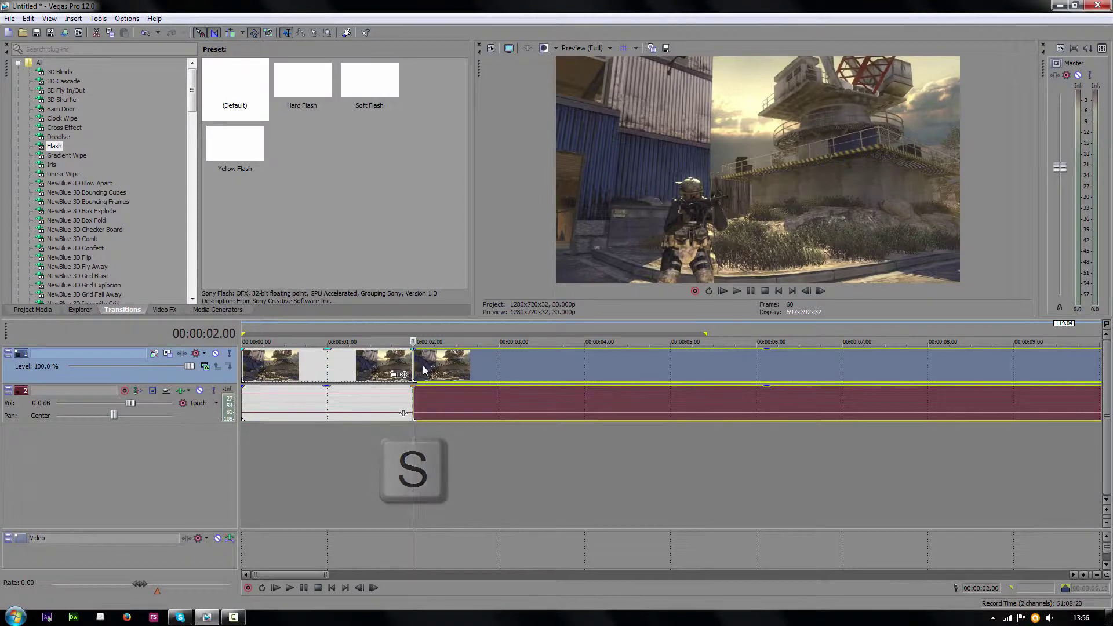
Apply the Default preset of the Flash transition to the cut between the two video clips
click(395, 362)
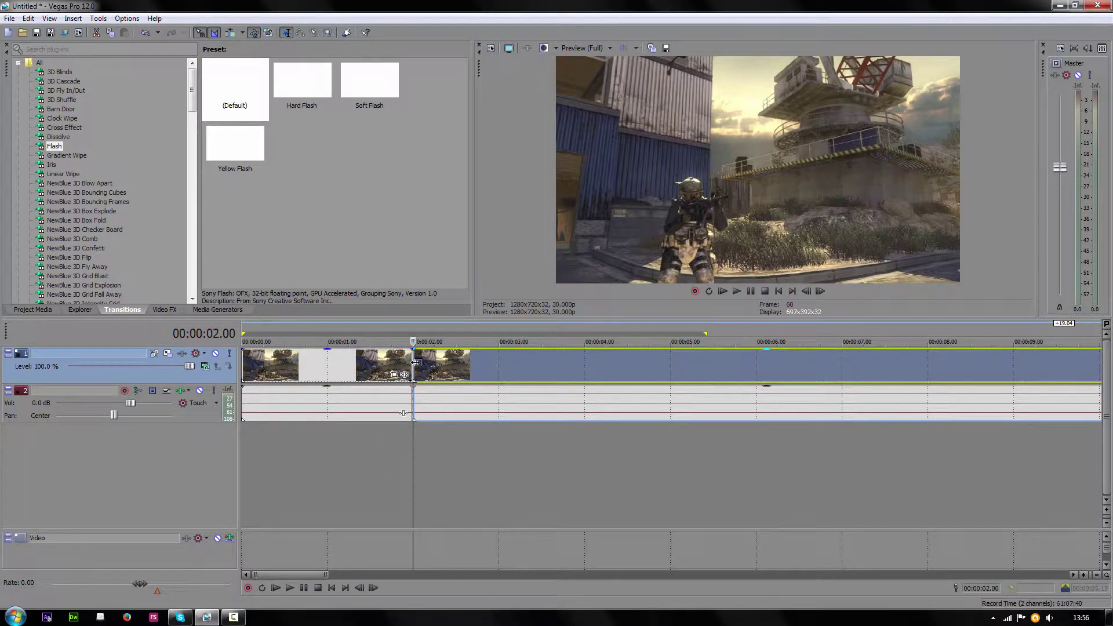
click(124, 312)
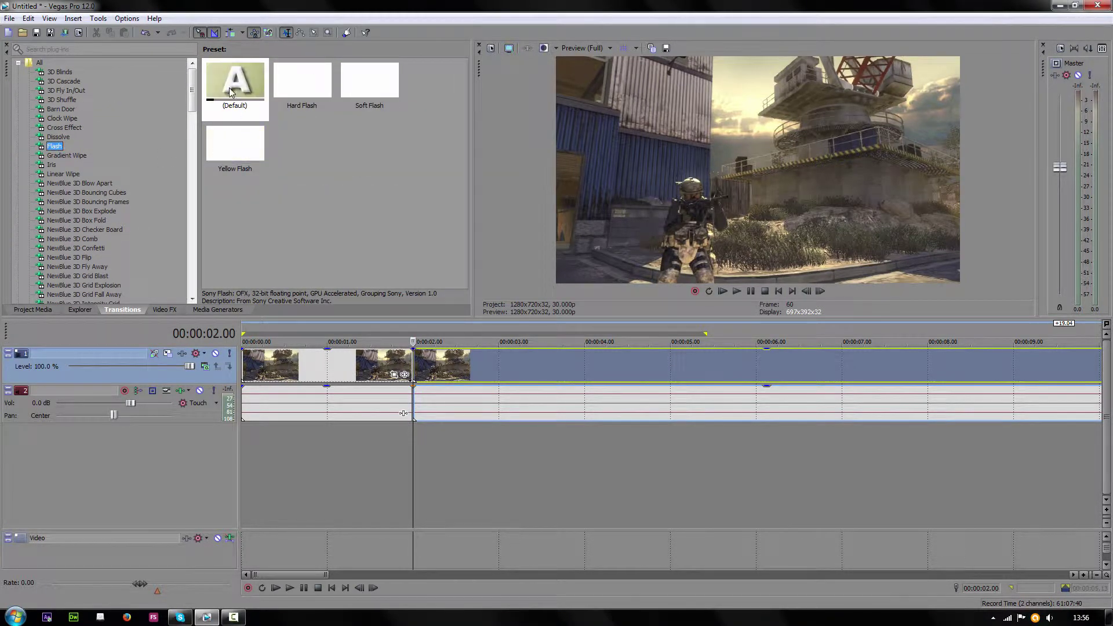
drag(232, 87, 412, 372)
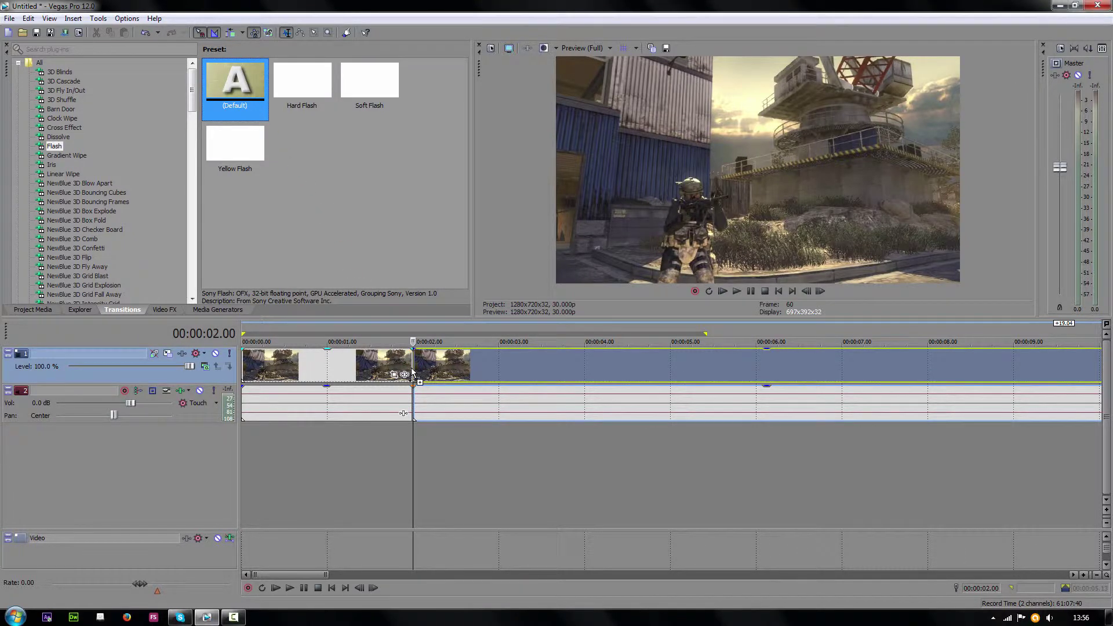
click(695, 222)
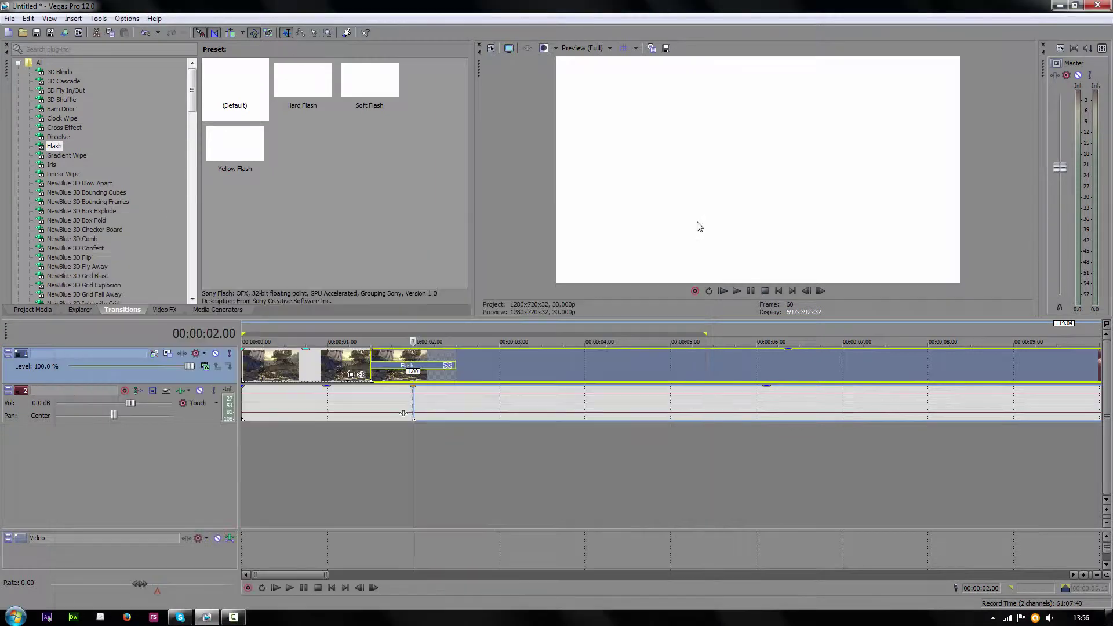
Examine the Flash transition between the two clips by scrubbing across it and playing it back
click(373, 362)
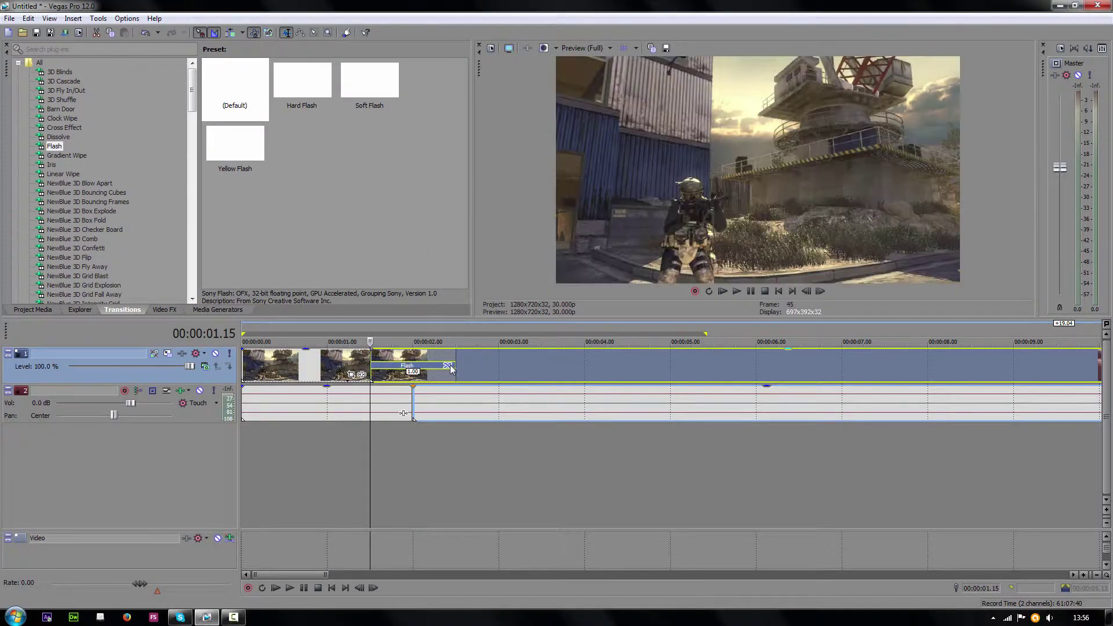
scroll(450, 364, up, 2)
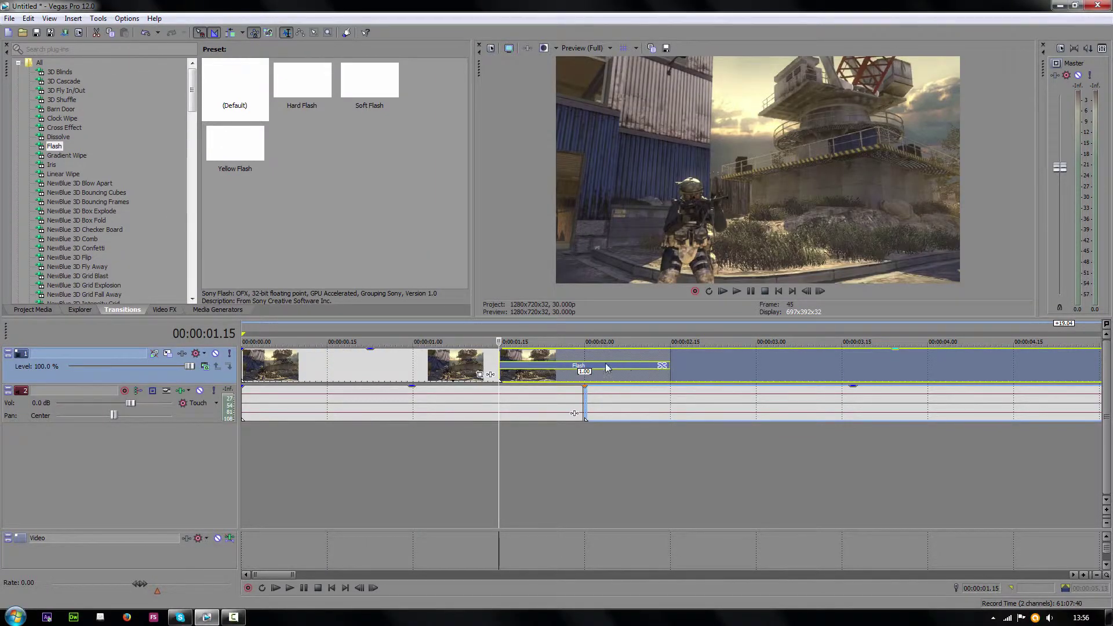
click(648, 360)
click(680, 357)
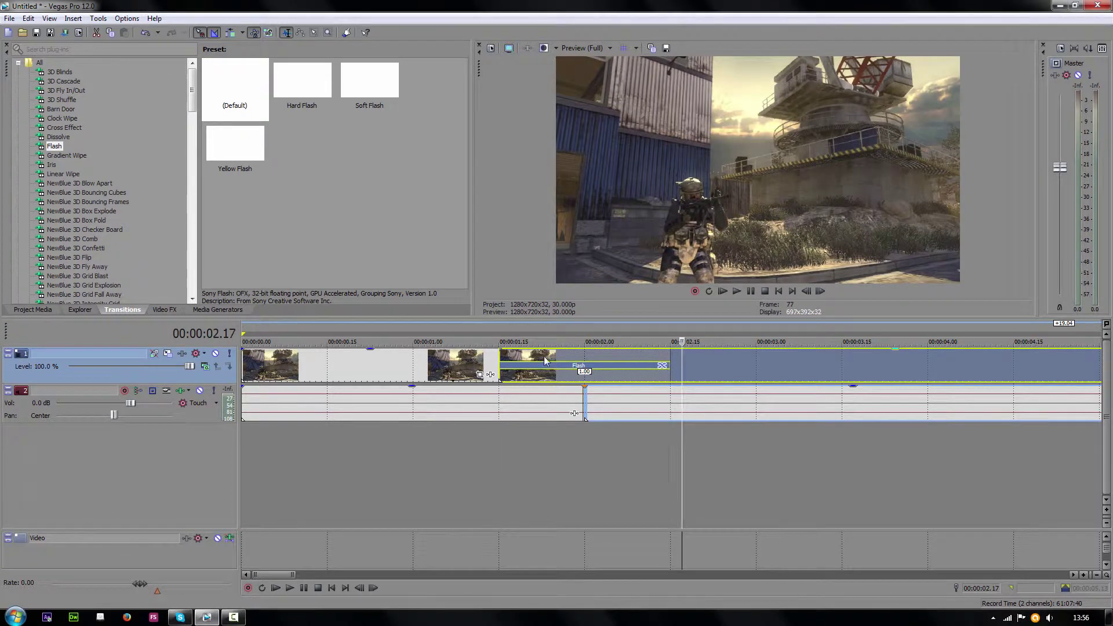
click(555, 357)
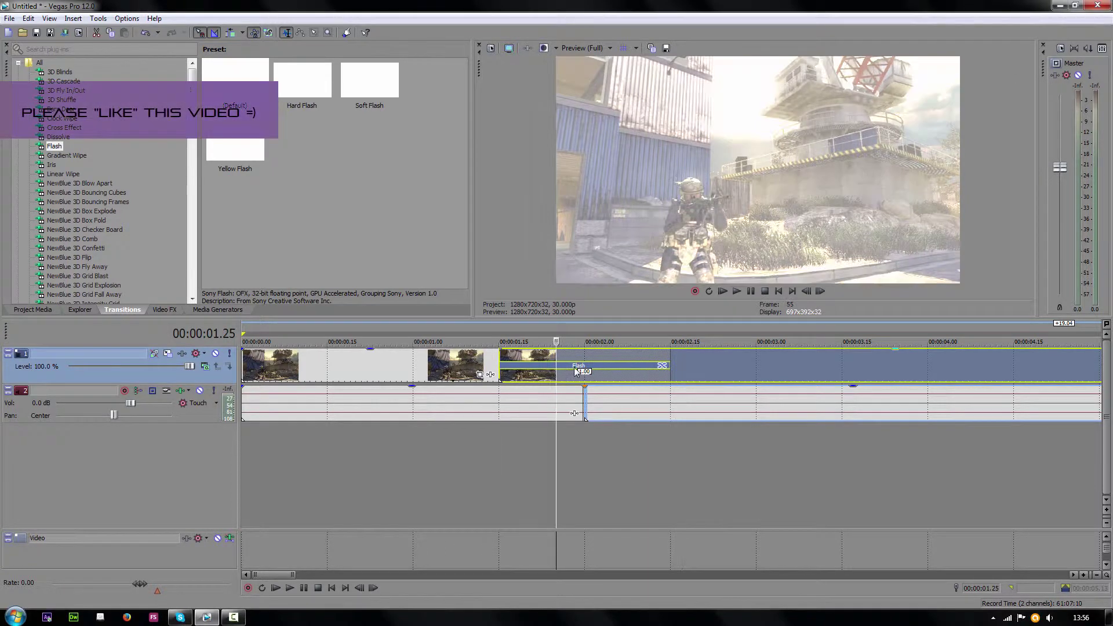
click(493, 359)
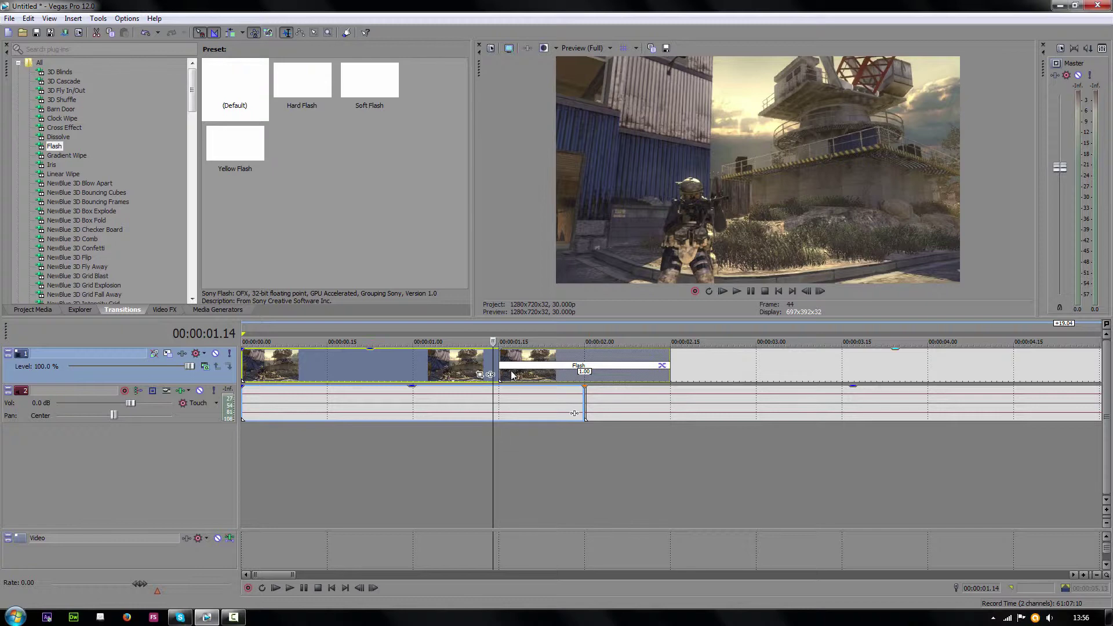
key(space)
key(space)
key(space)
key(space)
Shorten the Flash transition from both sides to a duration of 0.05 and play it back
drag(669, 357, 601, 360)
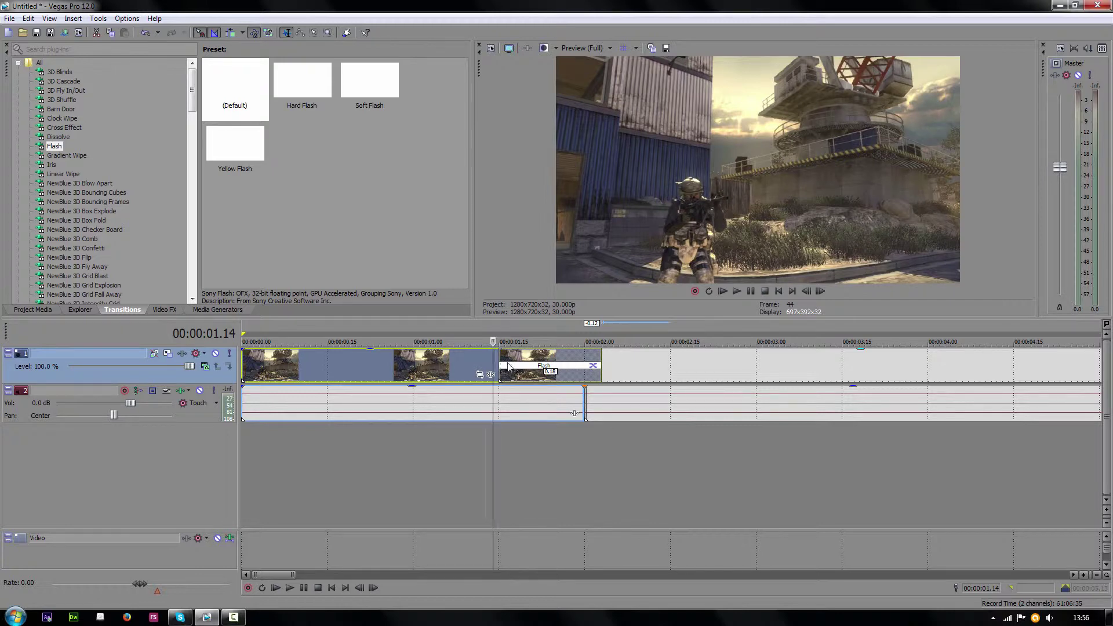
drag(500, 357, 574, 362)
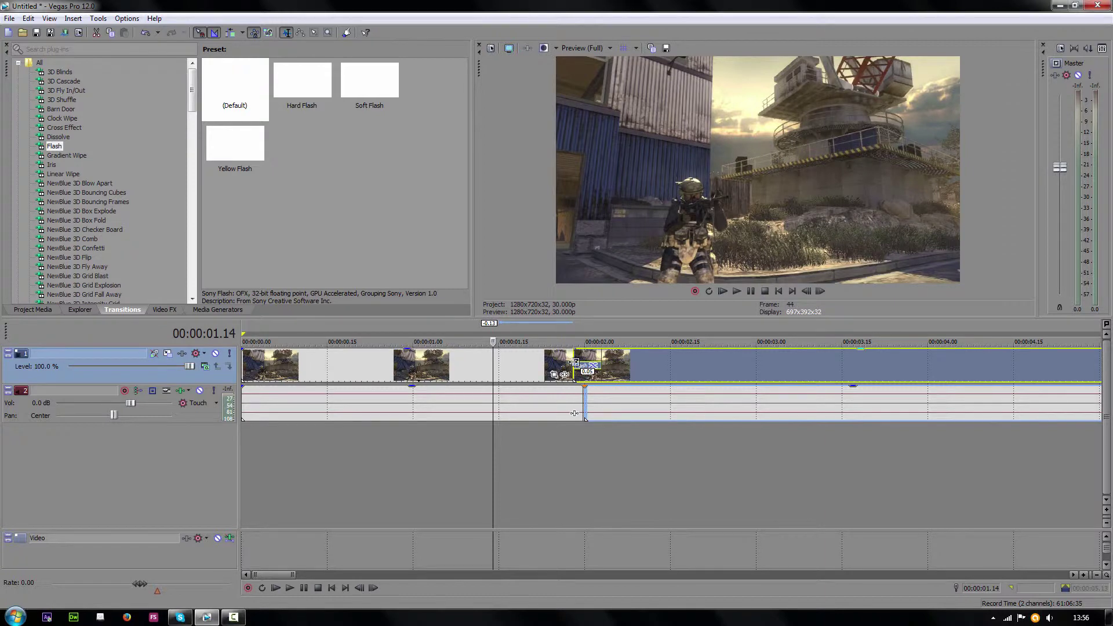
click(619, 360)
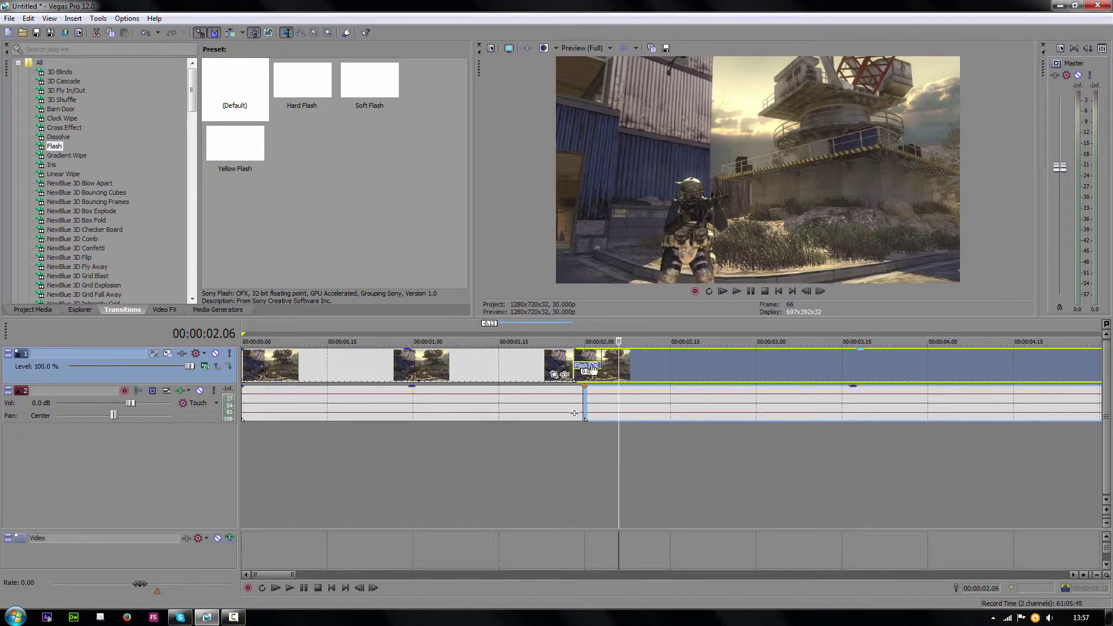
click(557, 364)
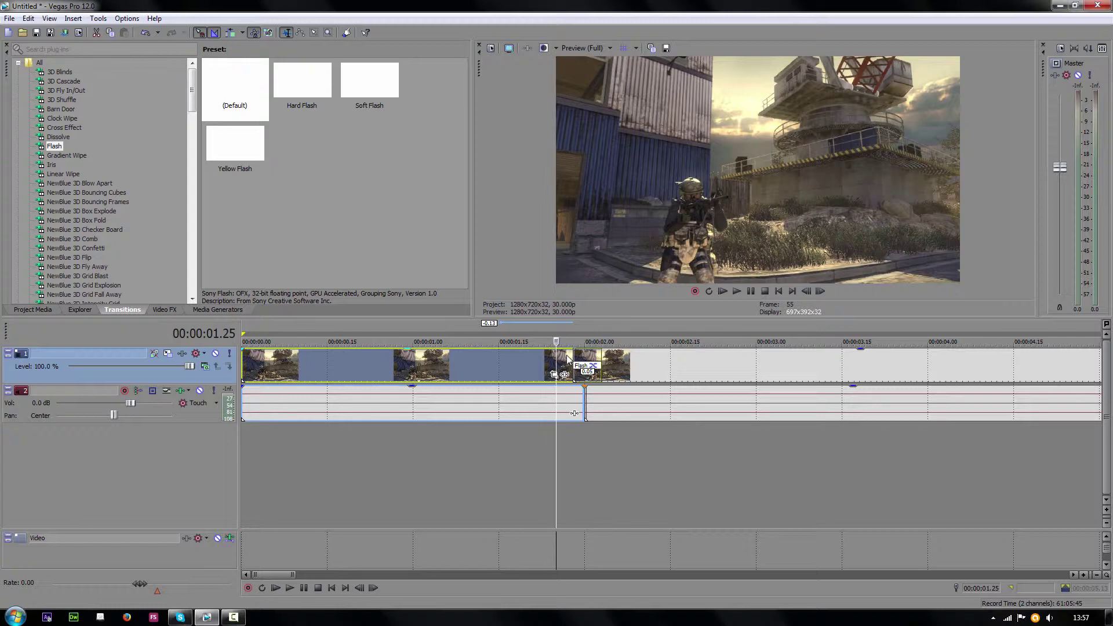
key(space)
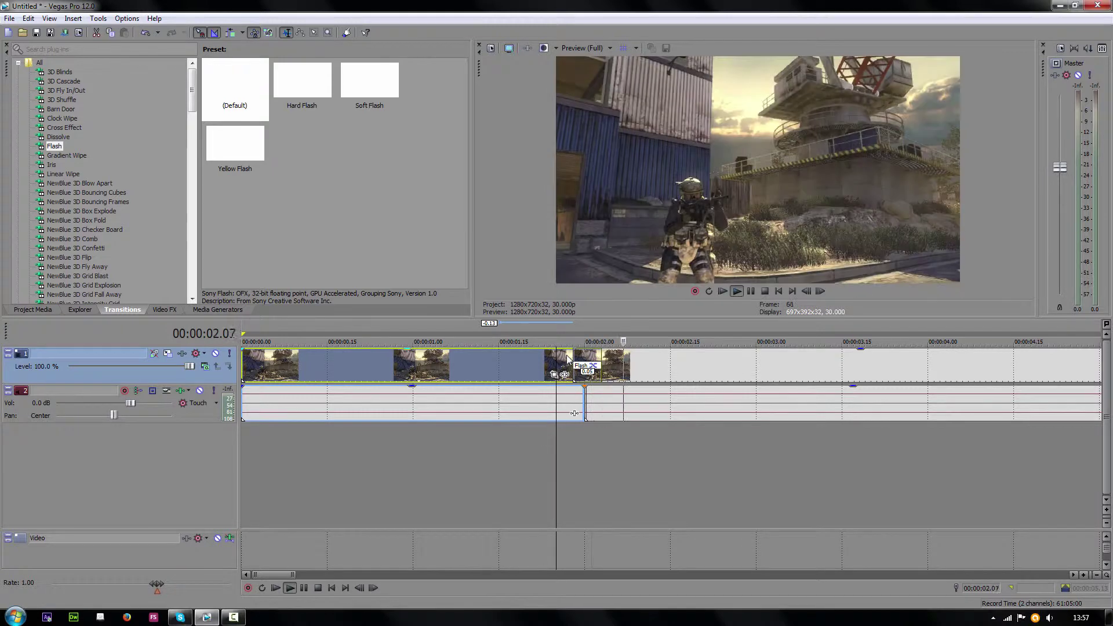
key(space)
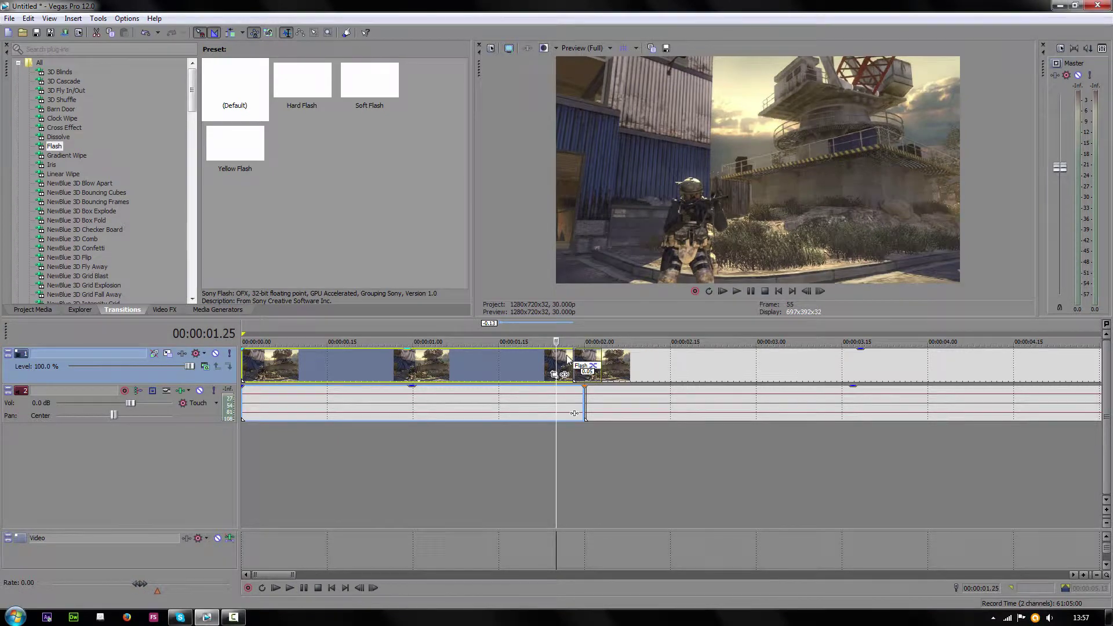
Undo the last trim of the Flash transition, preview the longer flash for comparison, and restore the 0.05 duration
drag(567, 360, 502, 371)
click(483, 362)
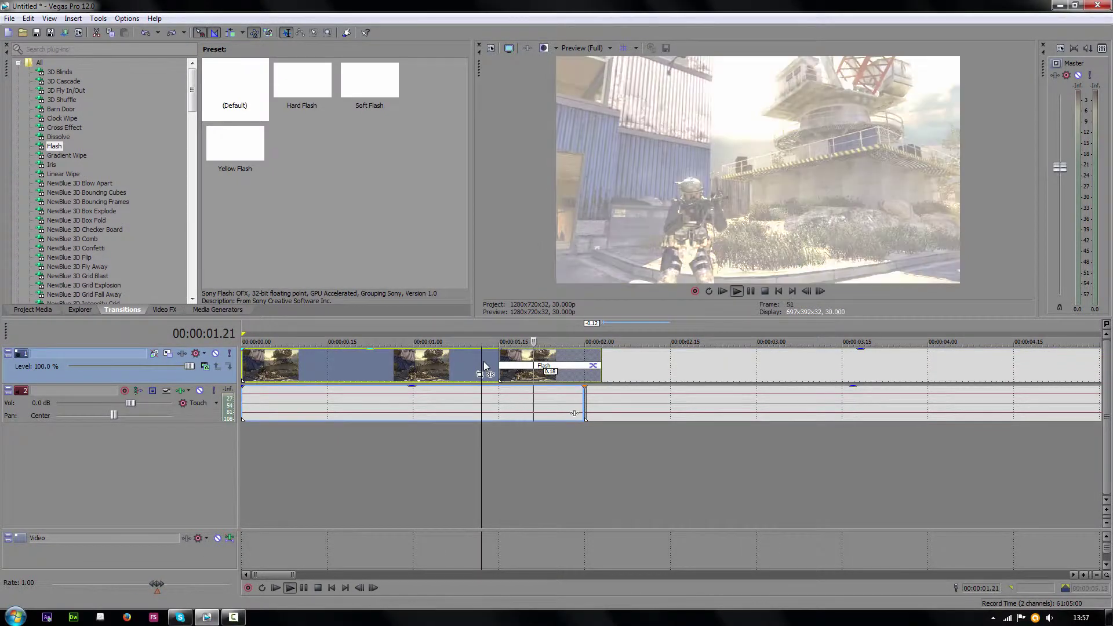
drag(510, 363, 584, 362)
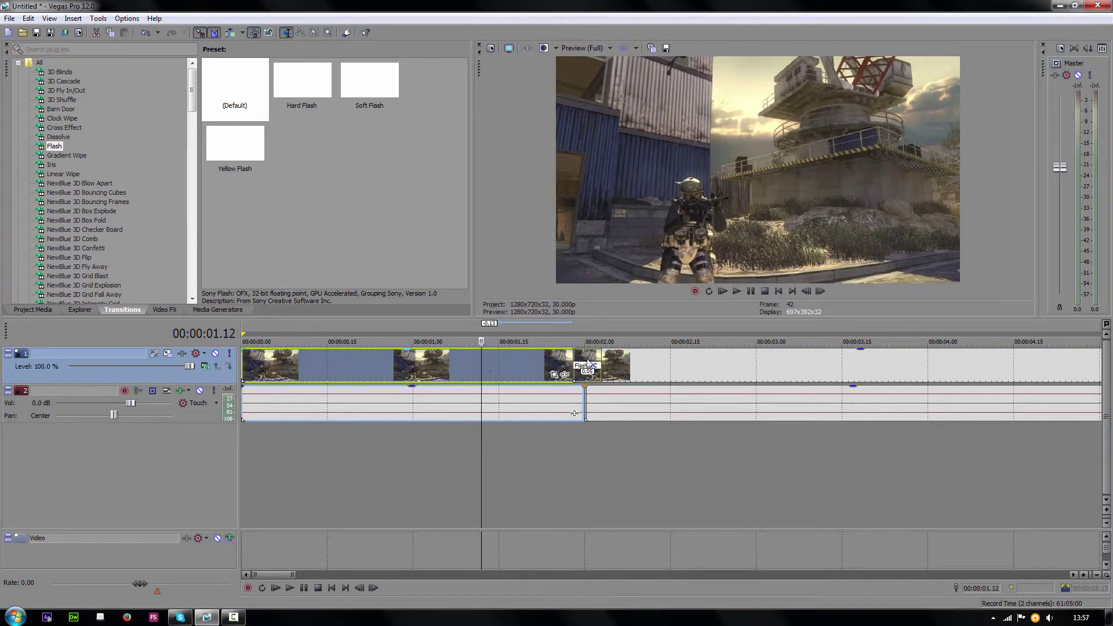
Shorten the Flash transition further to a duration of 0.03 and play it back
key(space)
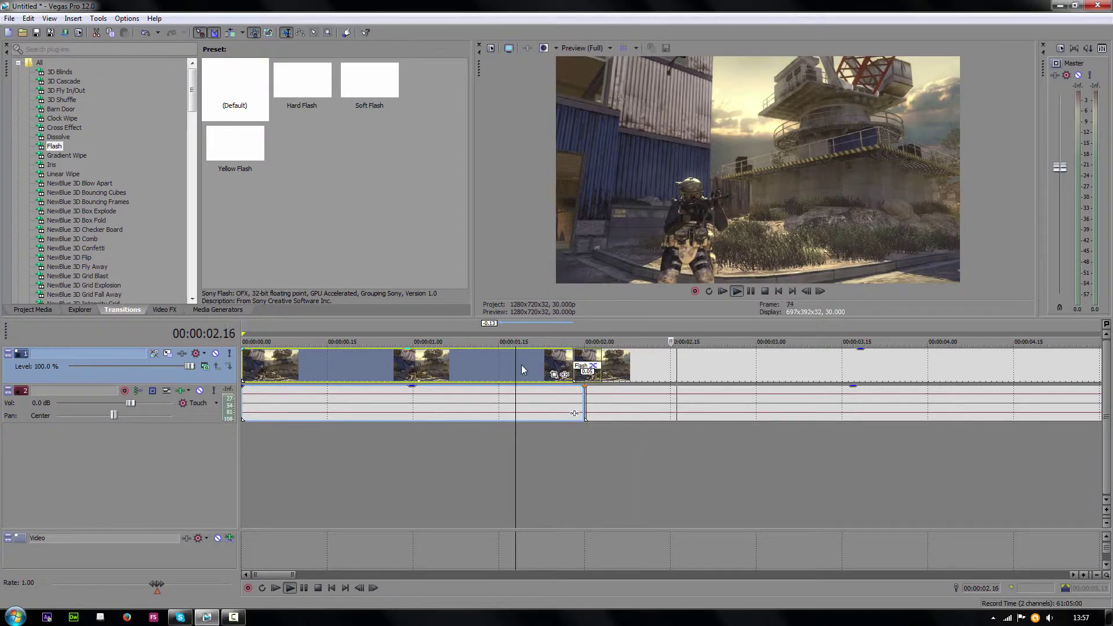
drag(603, 363, 580, 357)
key(space)
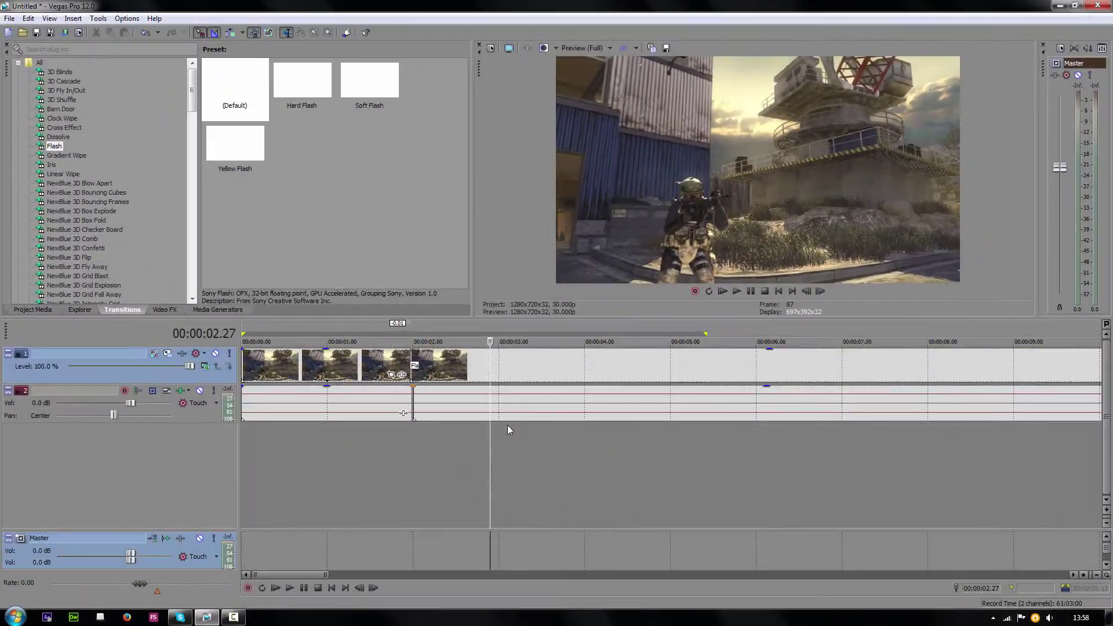
Place the cursor at 00:00:02.29 in the second clip and show the video bus track below the timeline
click(497, 363)
key(ctrl+shift+b)
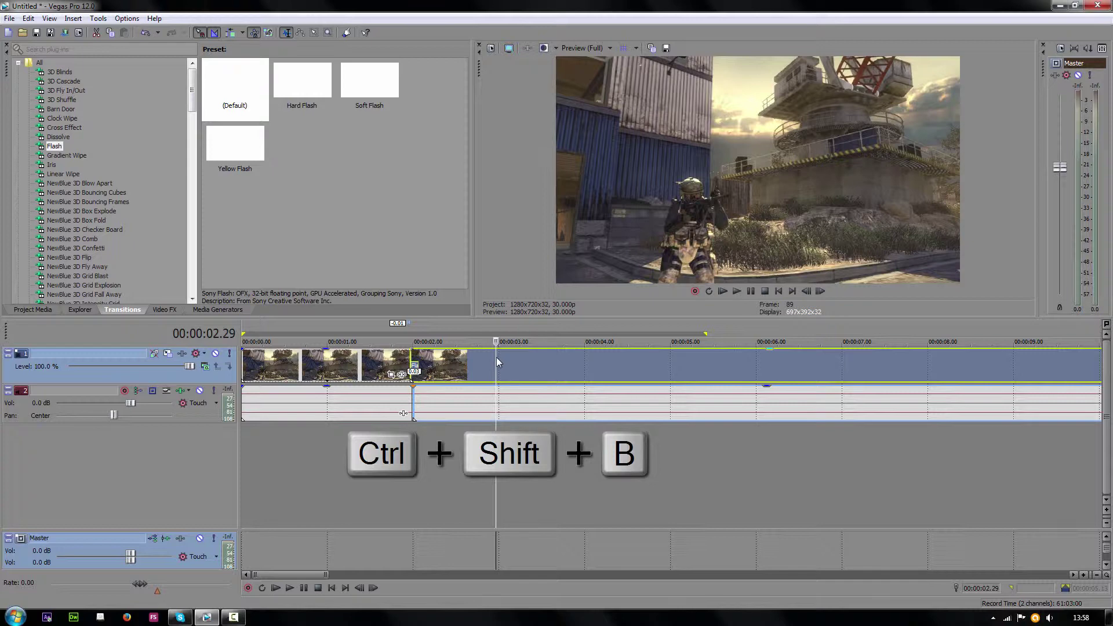
key(ctrl+shift+b)
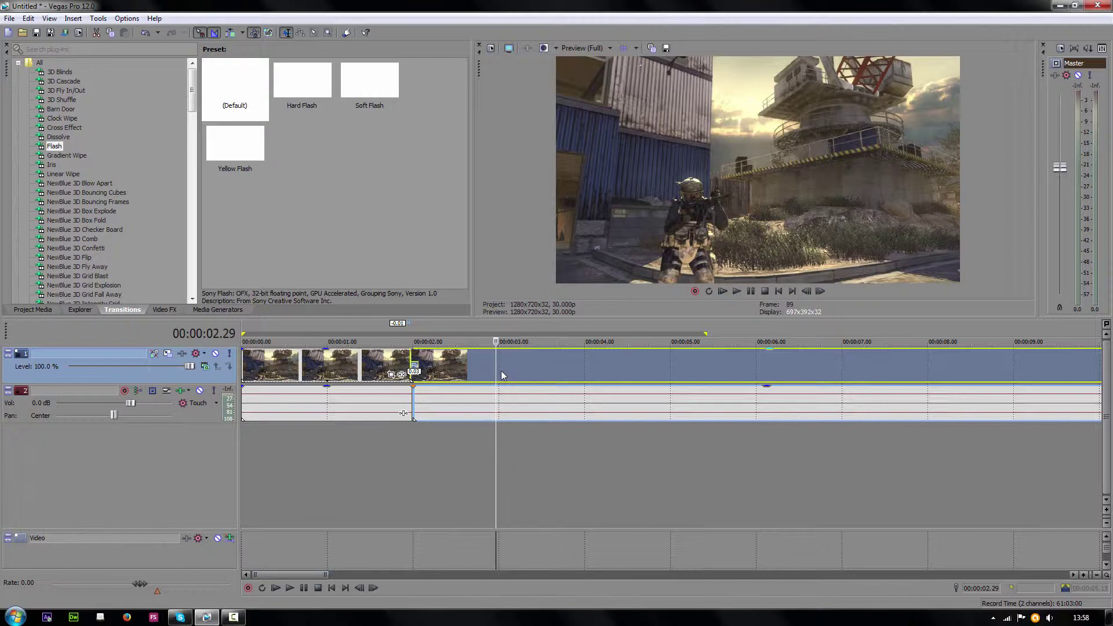
Insert a Fade to Color envelope on the video bus track
scroll(632, 565, up, 2)
right_click(638, 558)
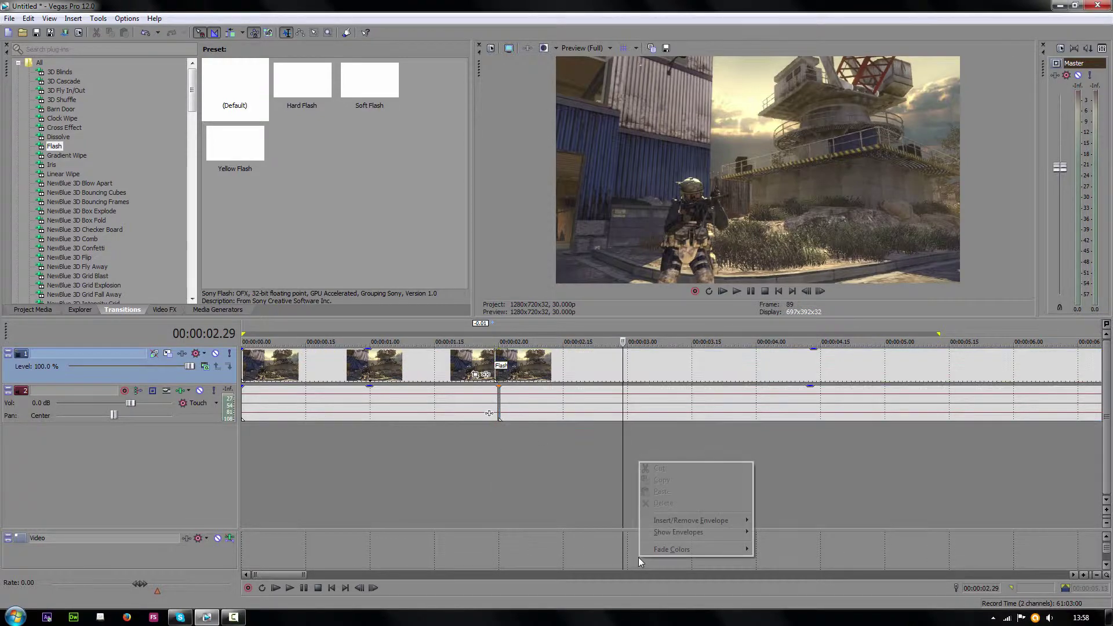
mouse_move(676, 528)
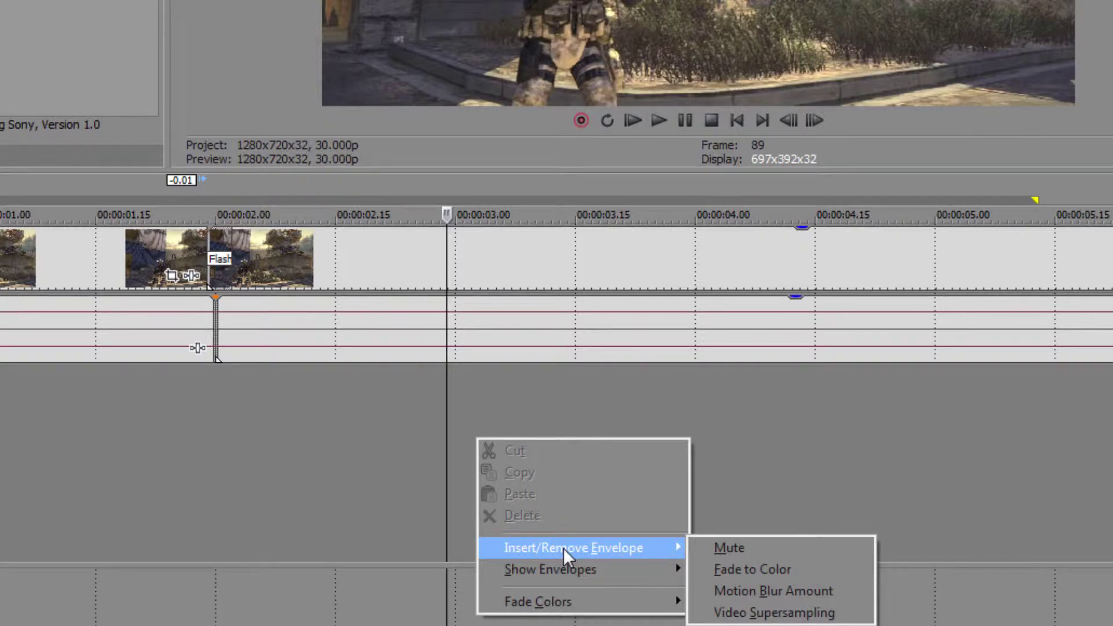
click(780, 572)
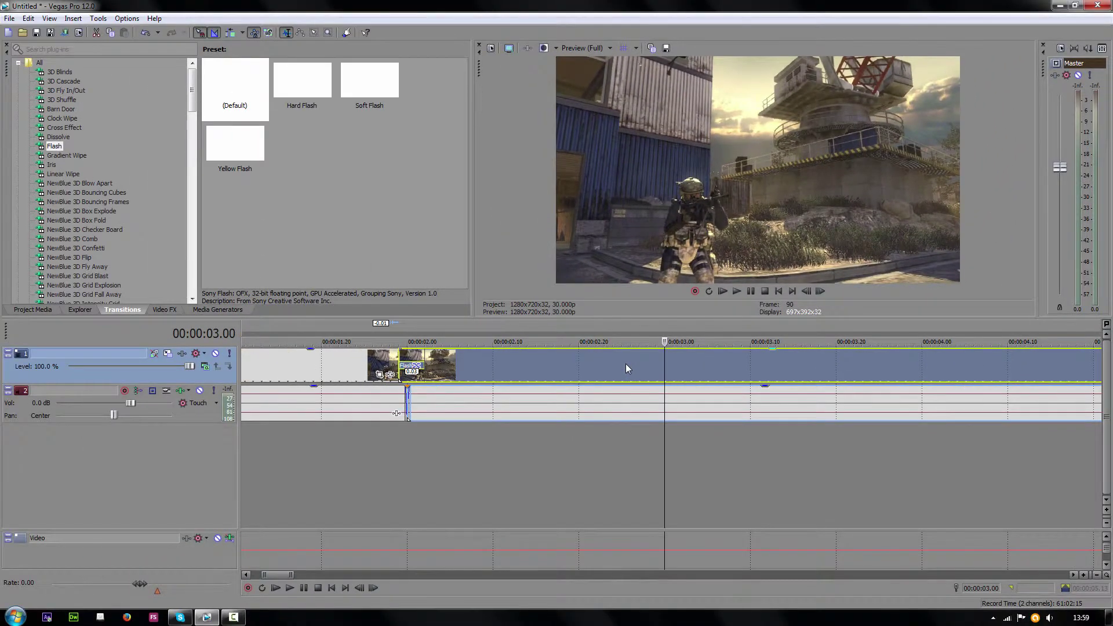
Mark the range from 00:00:03.00 to 00:00:03.03 and add two adjacent fade envelope points just before it
scroll(602, 347, up, 3)
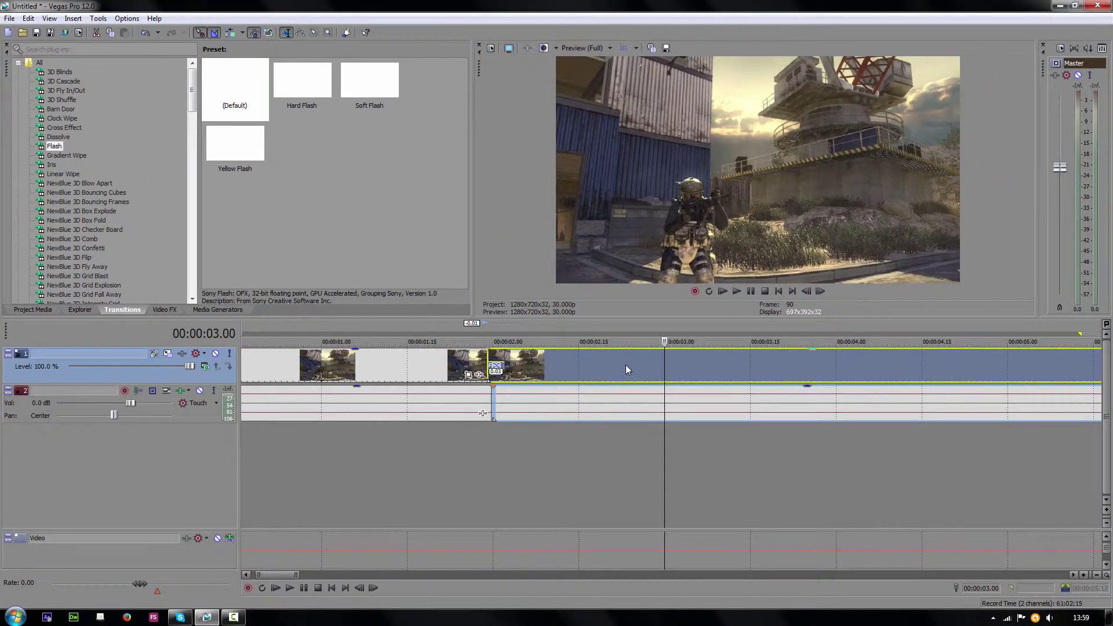
scroll(635, 367, down, 2)
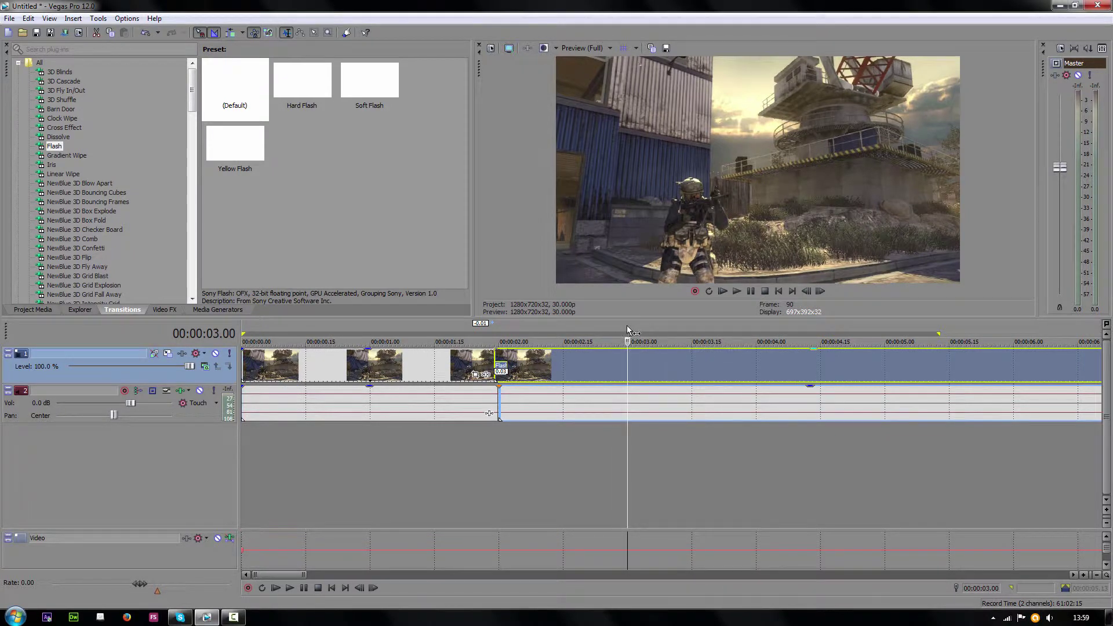
drag(628, 326, 640, 327)
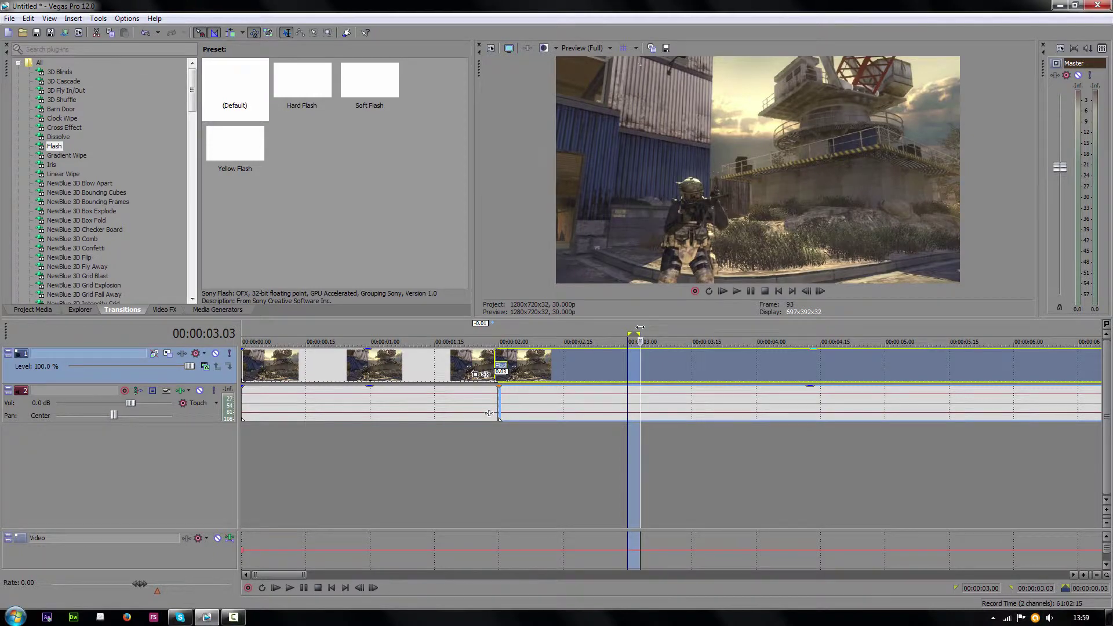
scroll(639, 558, up, 5)
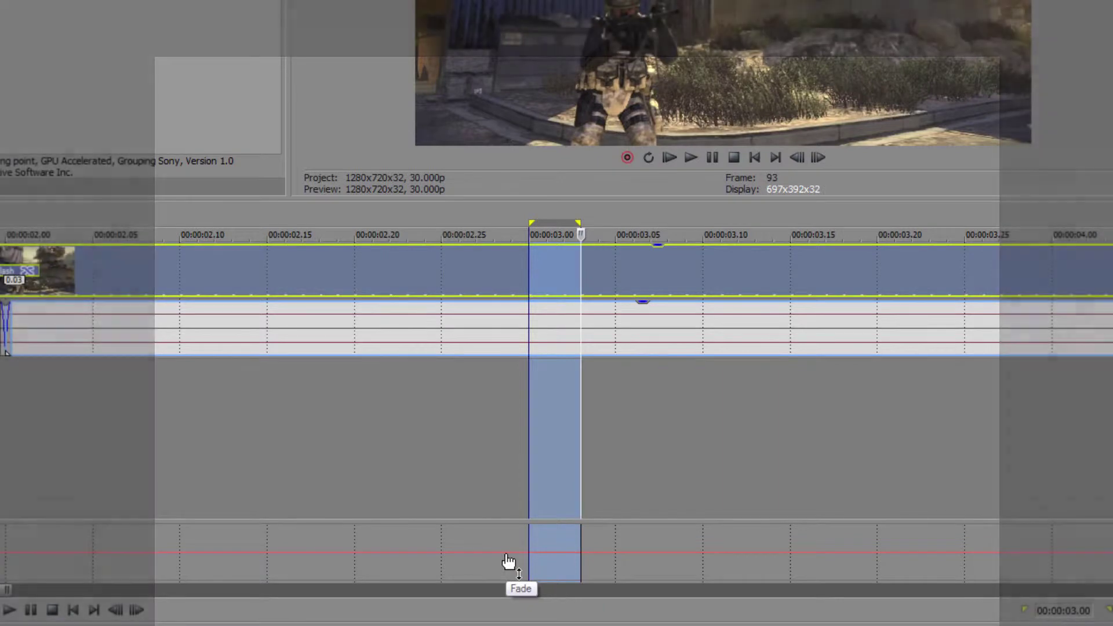
double_click(513, 554)
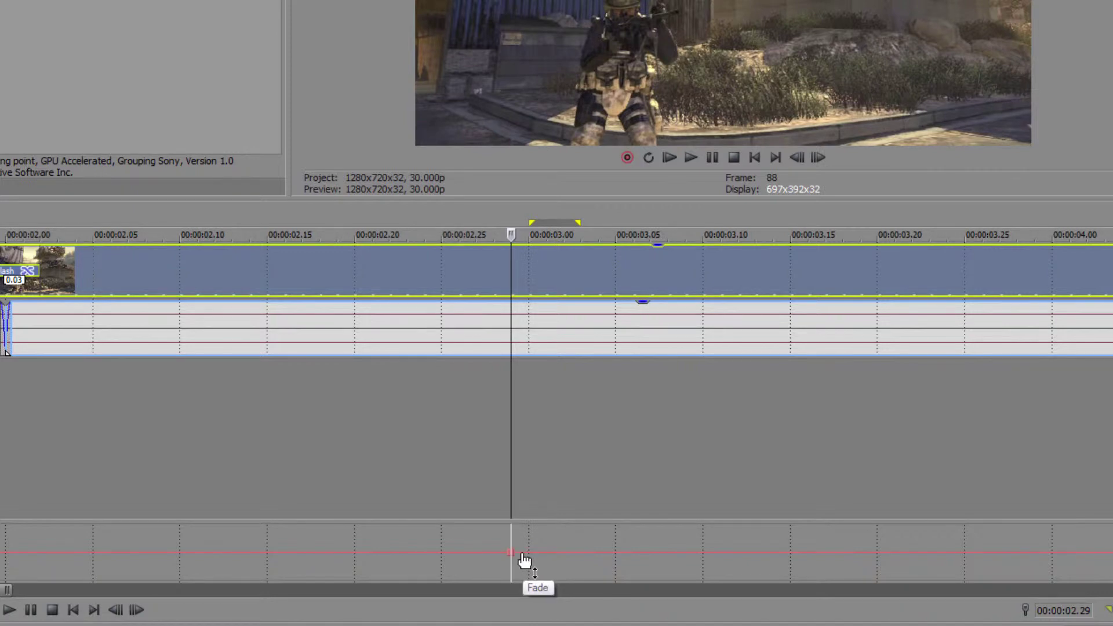
double_click(522, 553)
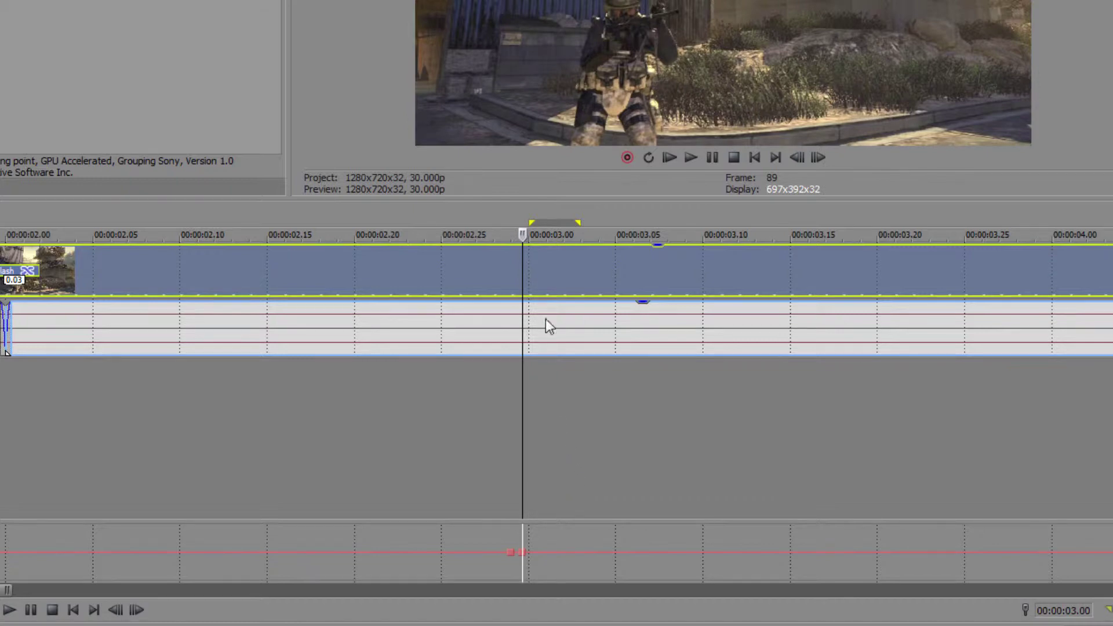
Mark the range from 00:00:03.00 to 00:00:03.02 and add two adjacent fade envelope points just after it
drag(528, 215, 566, 215)
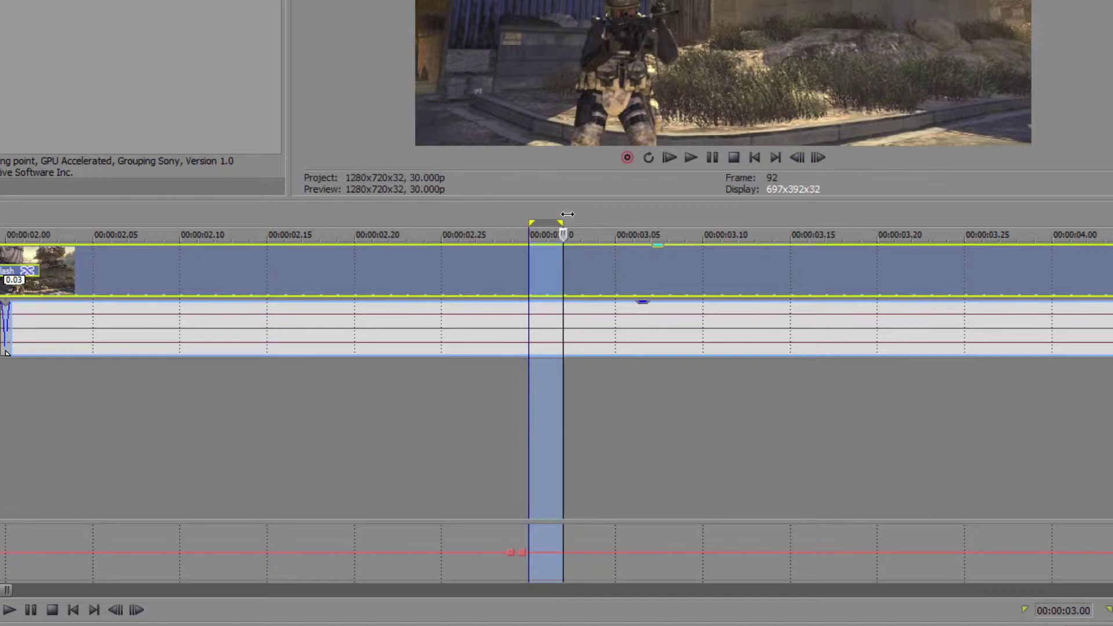
click(568, 554)
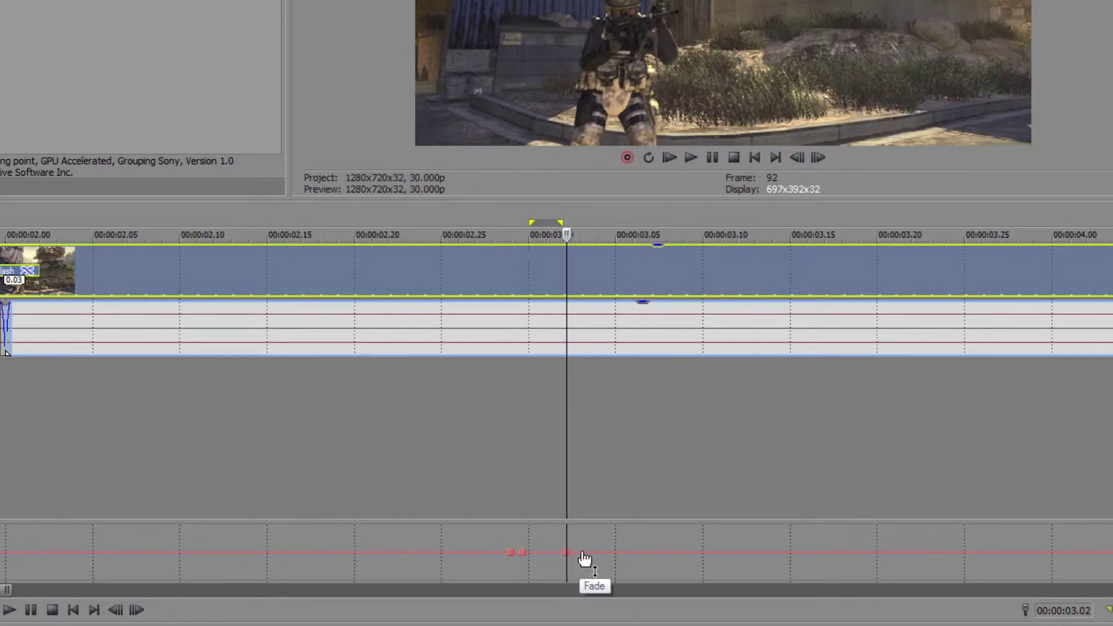
double_click(576, 556)
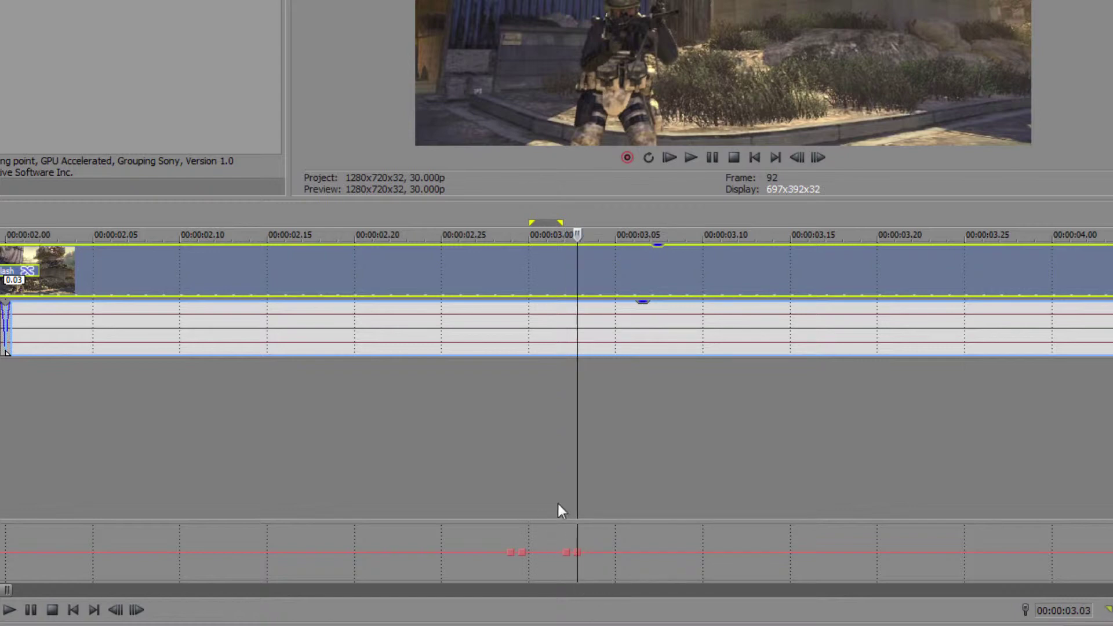
Raise the fade envelope segment between the two inner points to 55 % Top Color
click(541, 530)
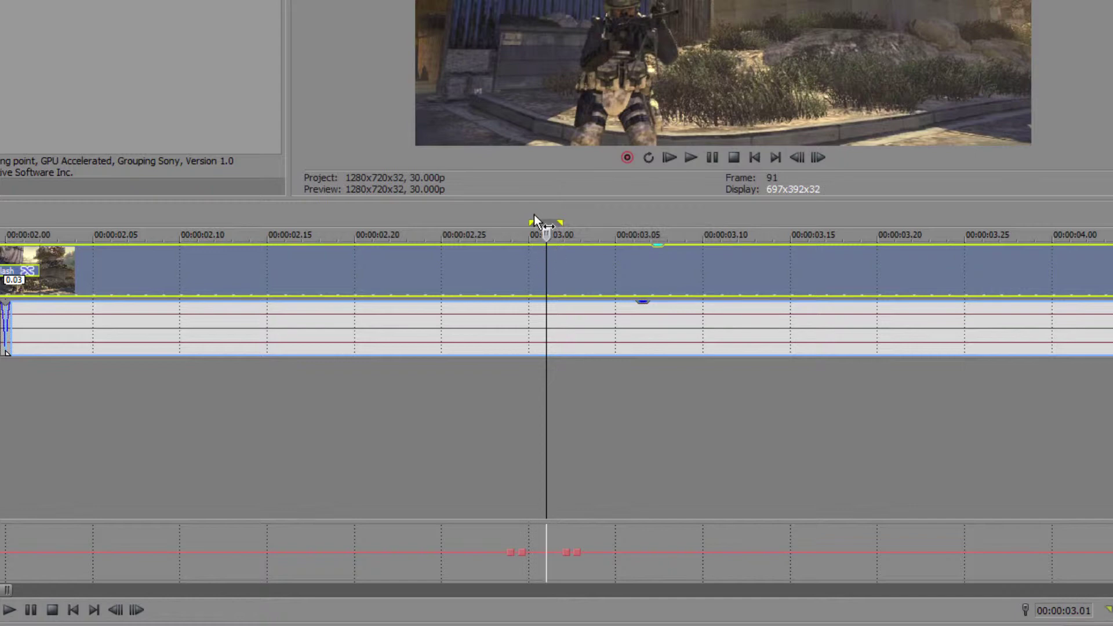
drag(532, 221, 563, 222)
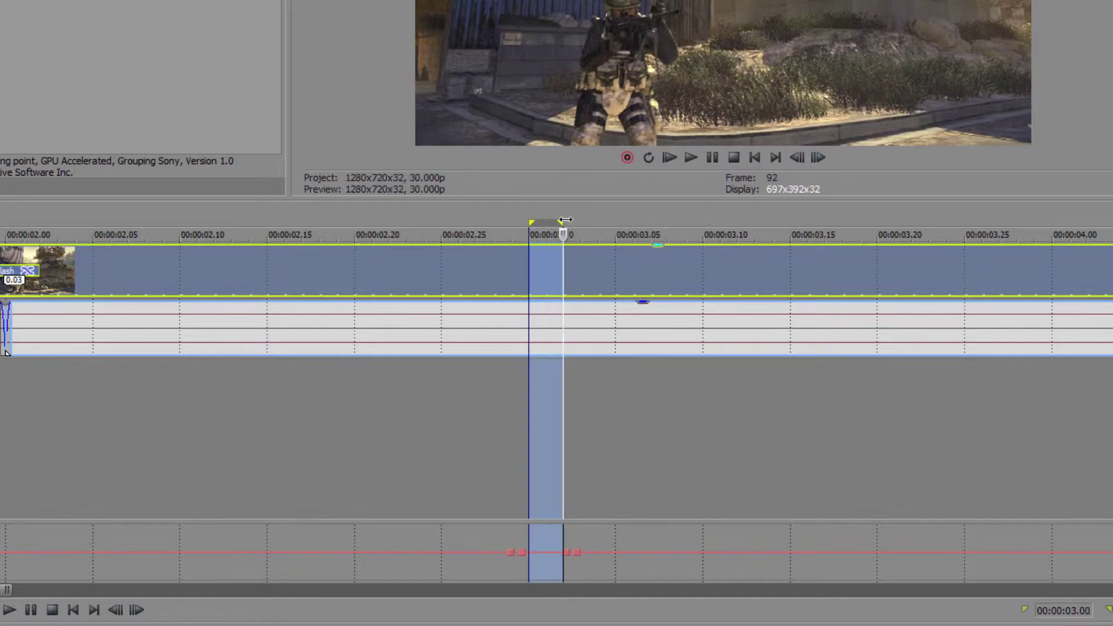
click(545, 264)
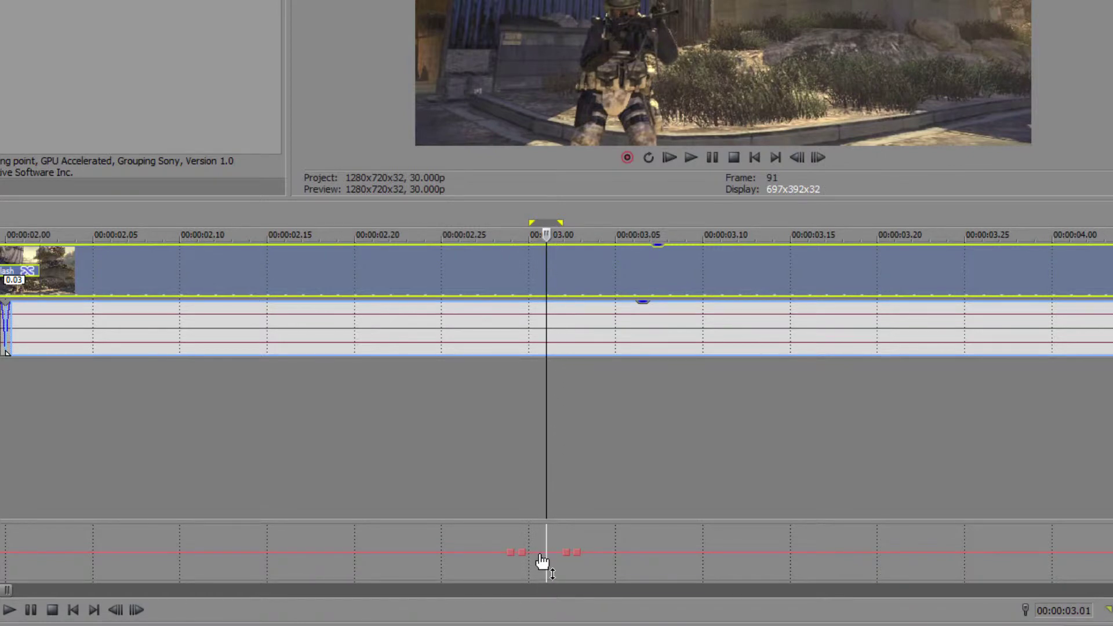
drag(545, 560, 543, 551)
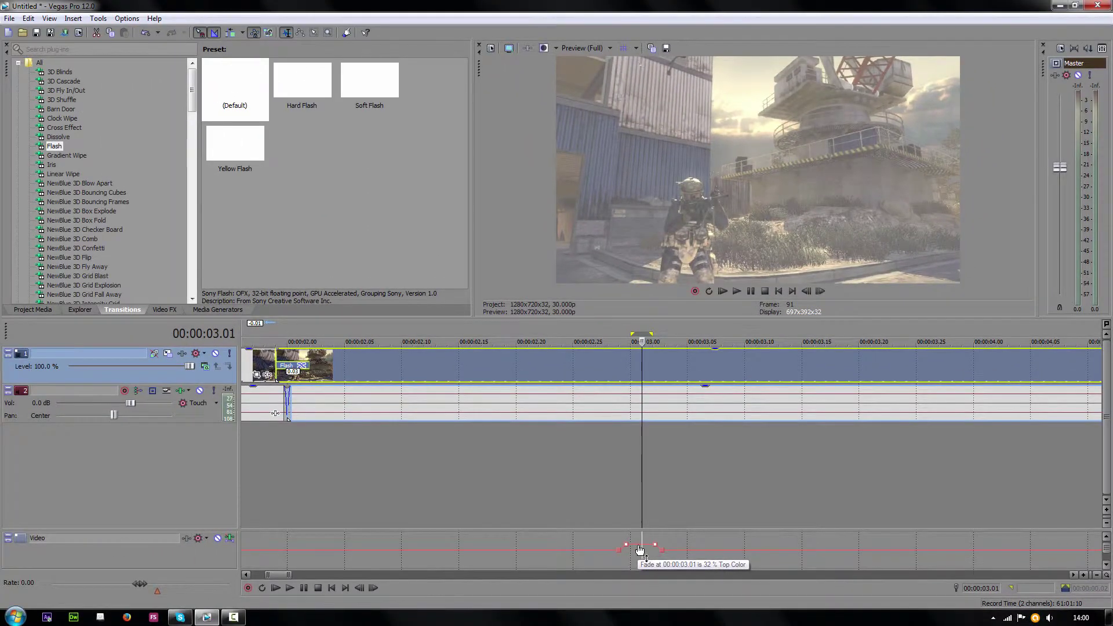
mouse_move(640, 550)
mouse_down()
mouse_move(643, 534)
mouse_move(644, 545)
mouse_up()
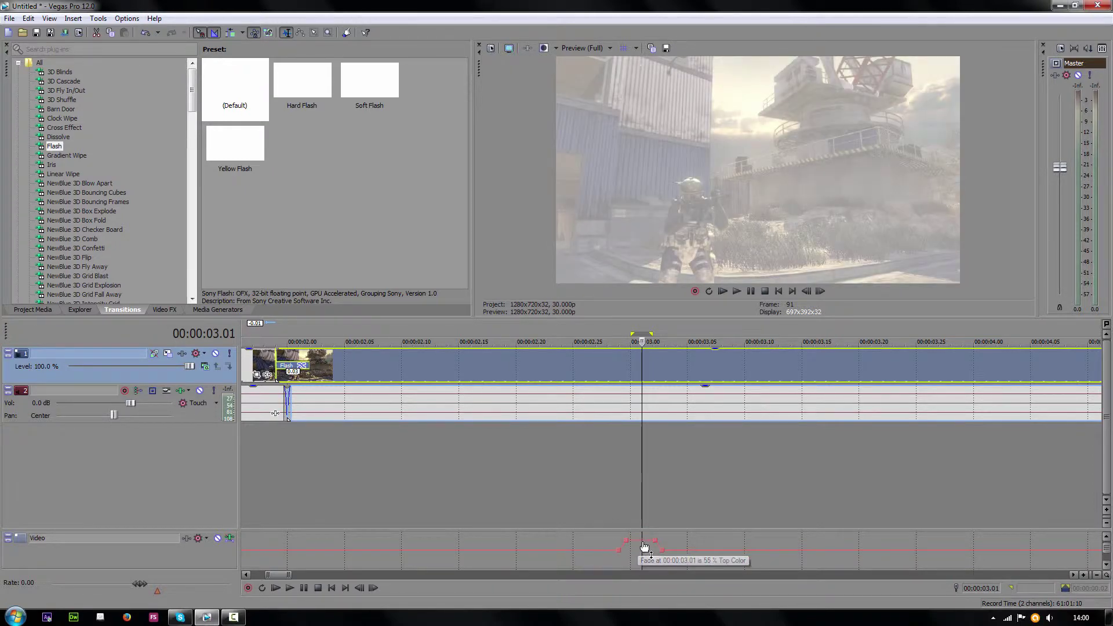
Play back the envelope flash and the Flash transition to compare them, and check the frame at 00:00:03.01
click(582, 459)
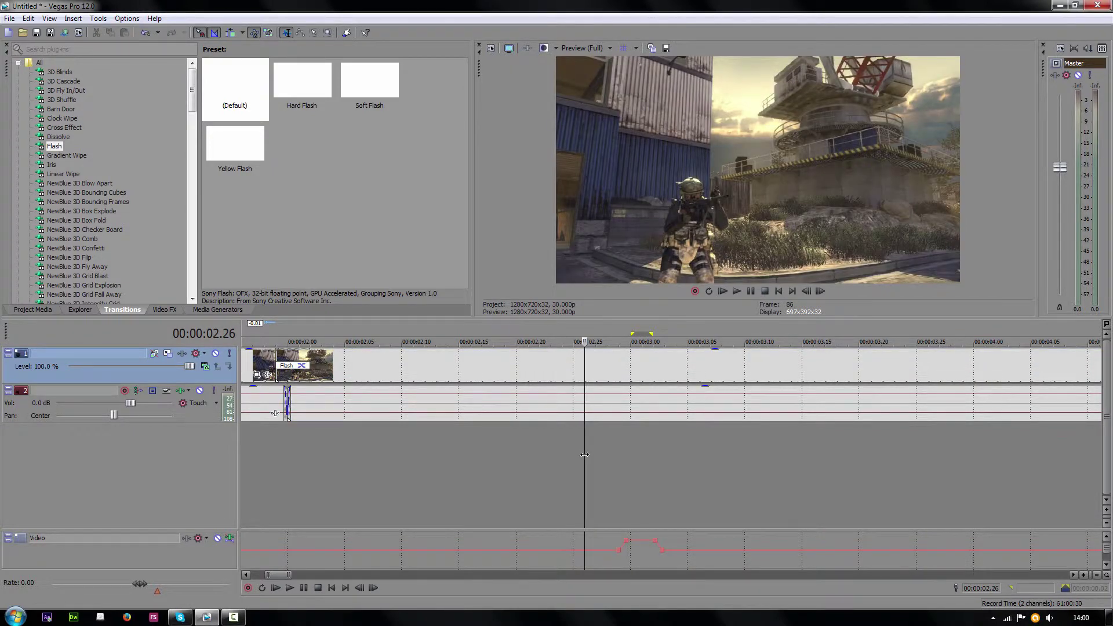
key(space)
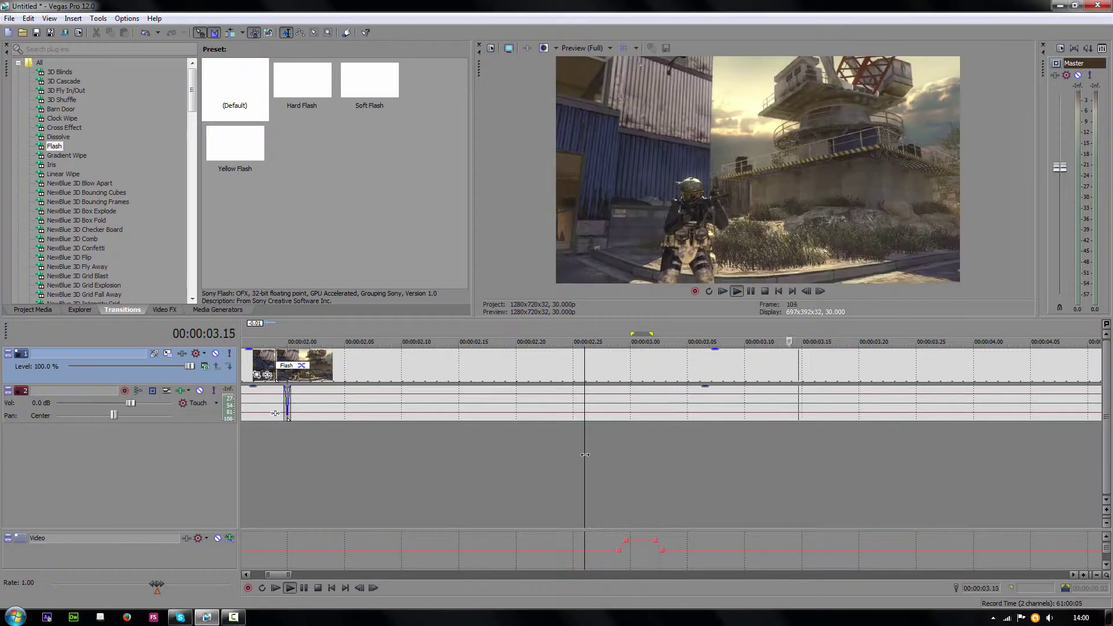
key(space)
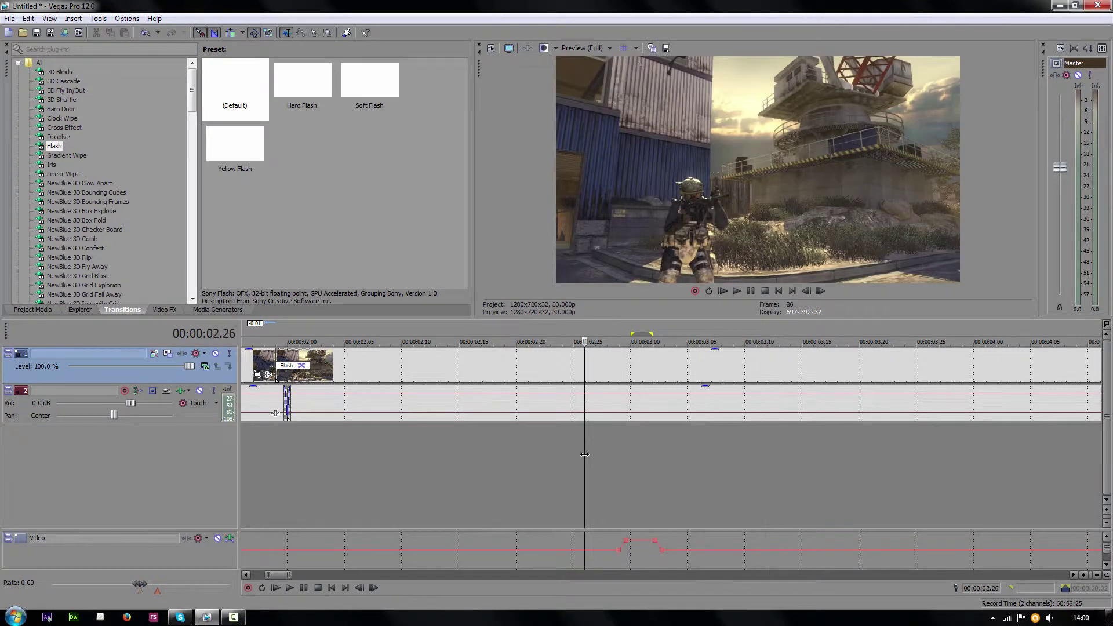
click(265, 368)
key(space)
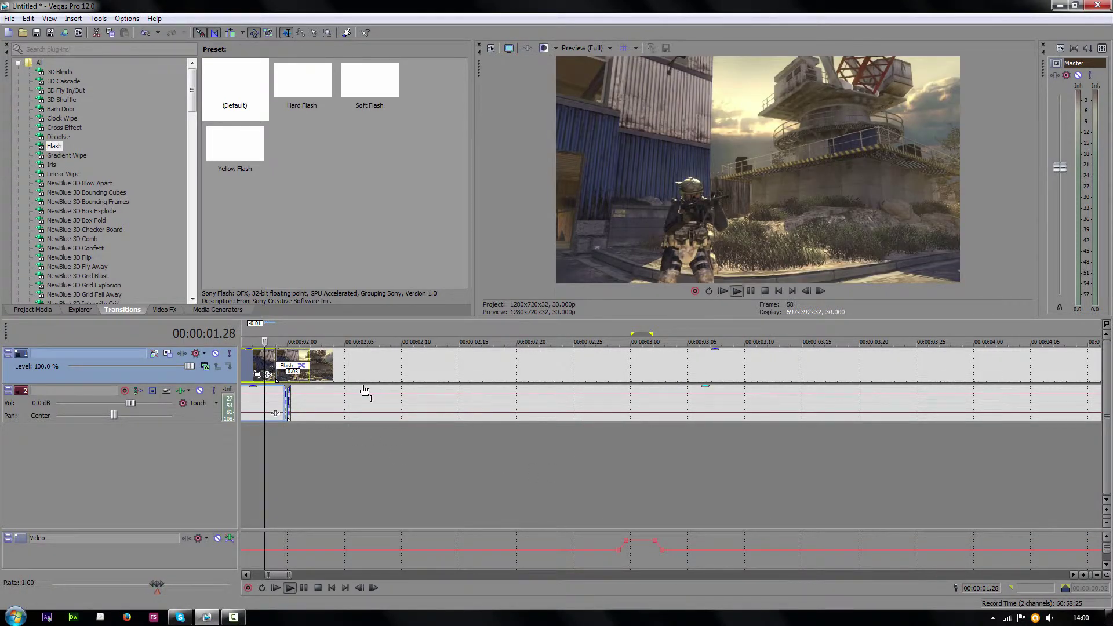
click(608, 434)
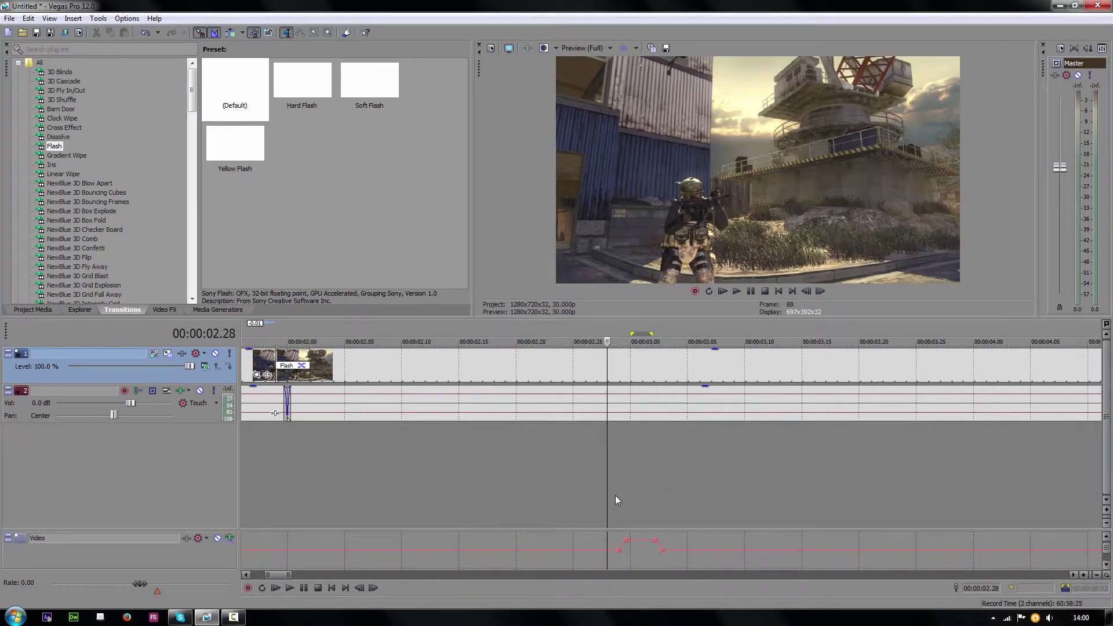
click(639, 493)
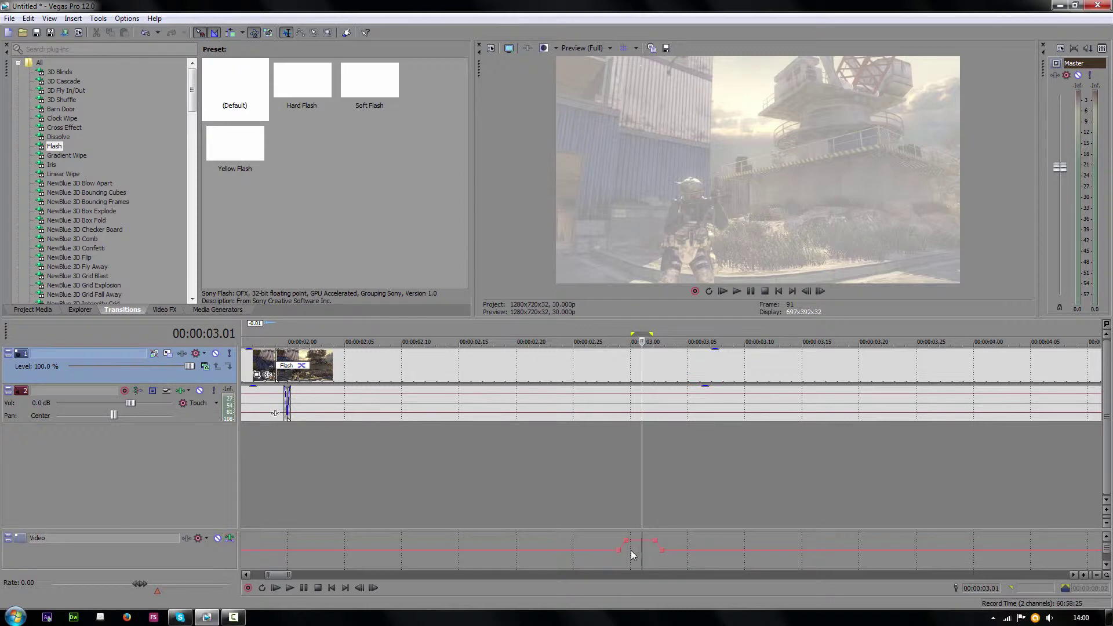
Raise the fade envelope's upper points to 74 % Top Color and spread the points outward to lengthen the flash
mouse_move(628, 545)
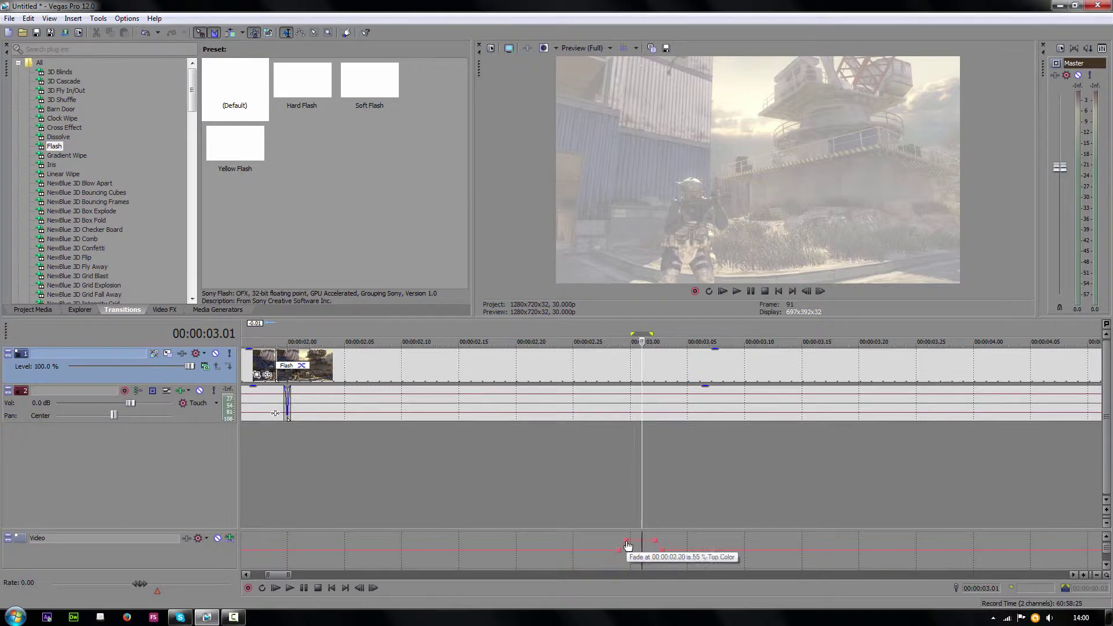
drag(627, 545, 670, 541)
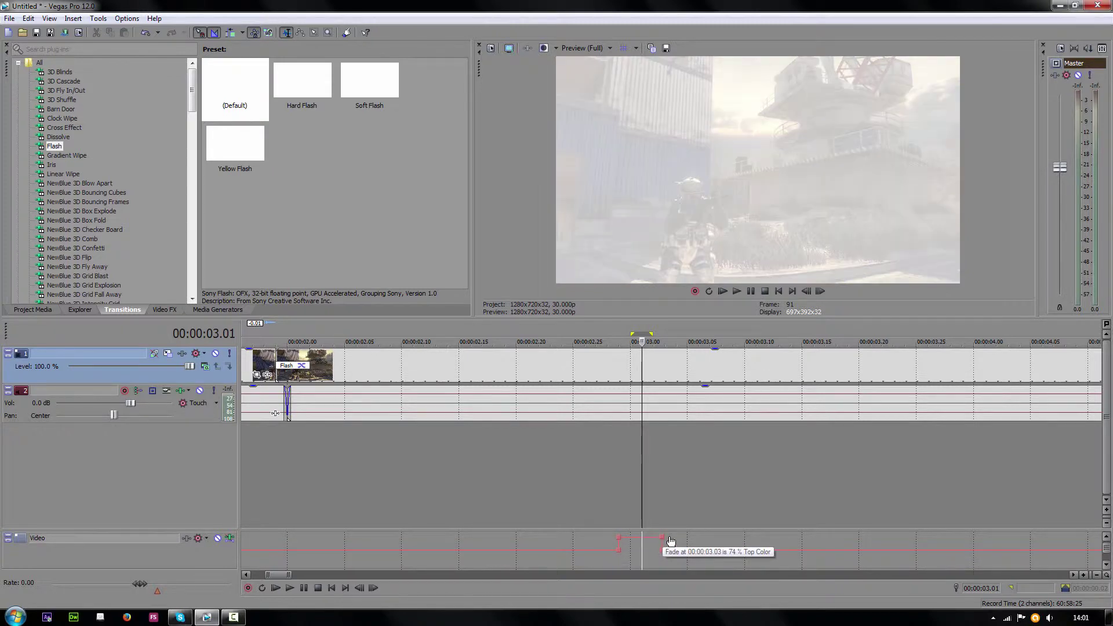
mouse_move(664, 553)
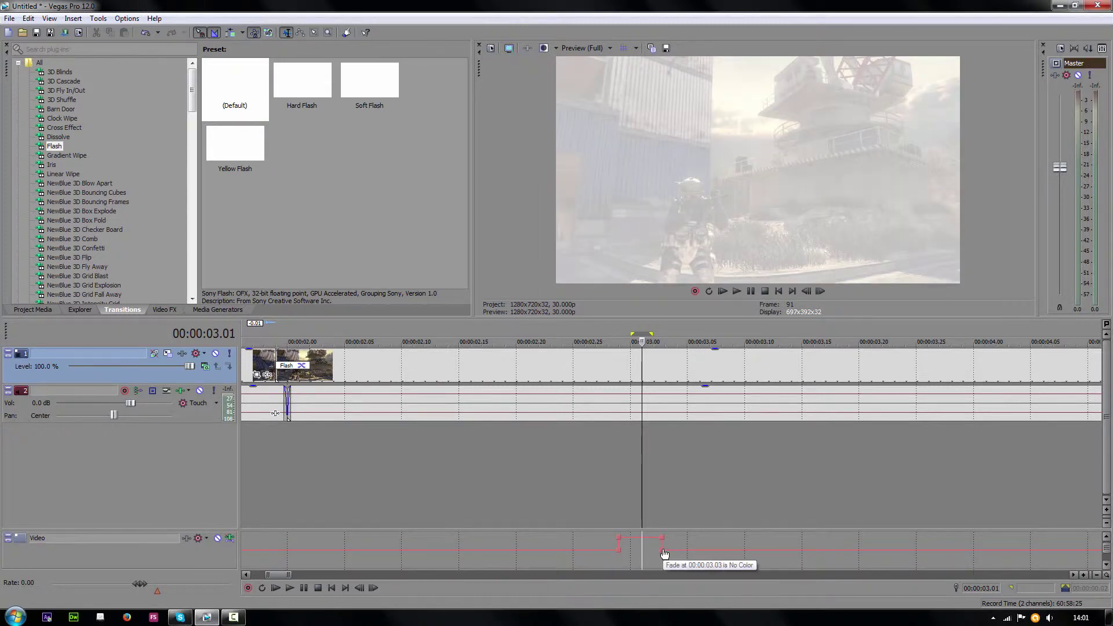
double_click(672, 555)
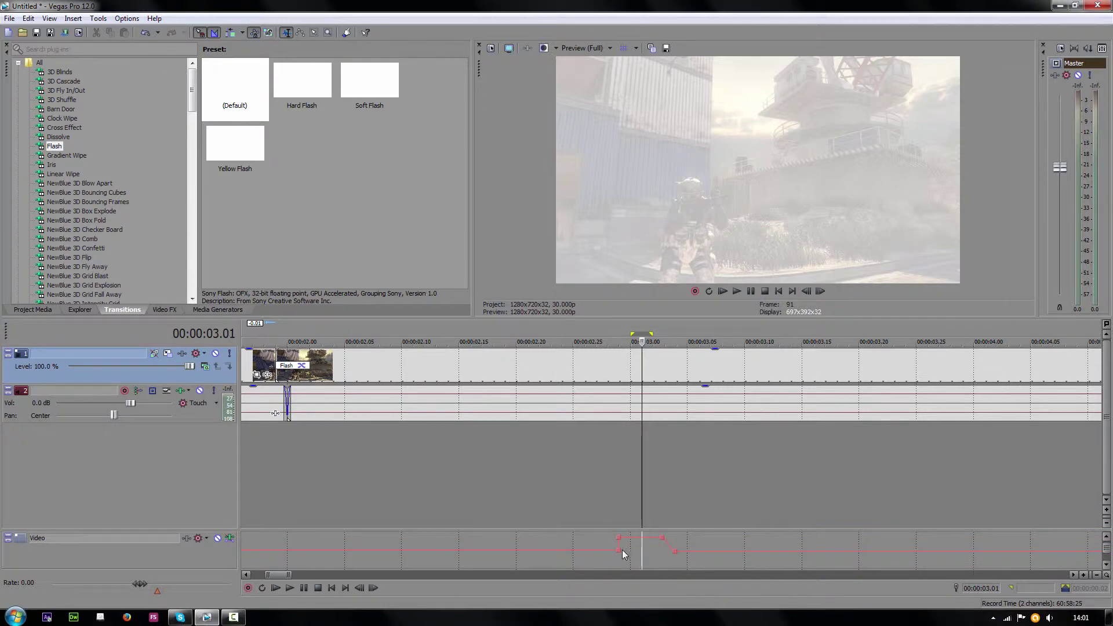
drag(619, 551, 675, 538)
Play back the lengthened fade flash and examine individual frames within it
click(552, 498)
key(space)
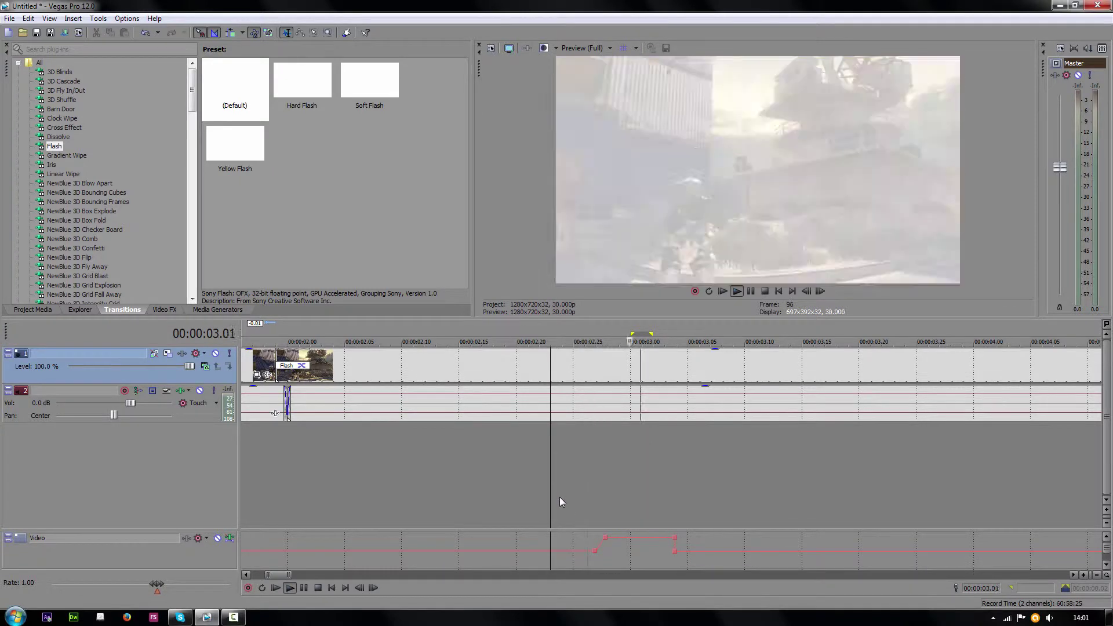
key(space)
key(space)
key(space)
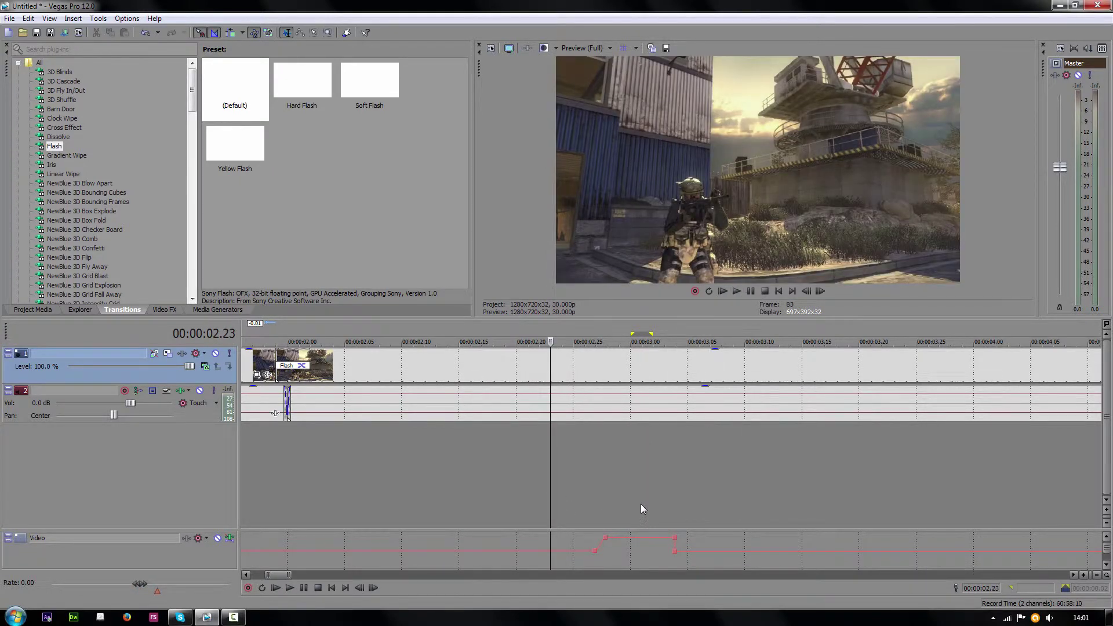
click(626, 477)
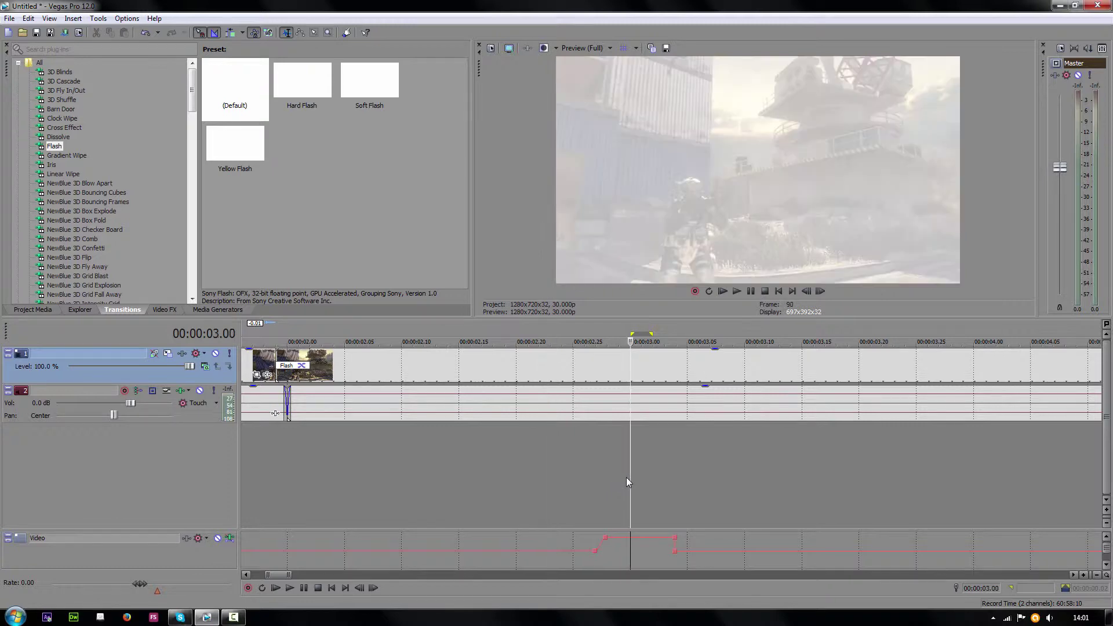
click(675, 479)
scroll(579, 471, up, 2)
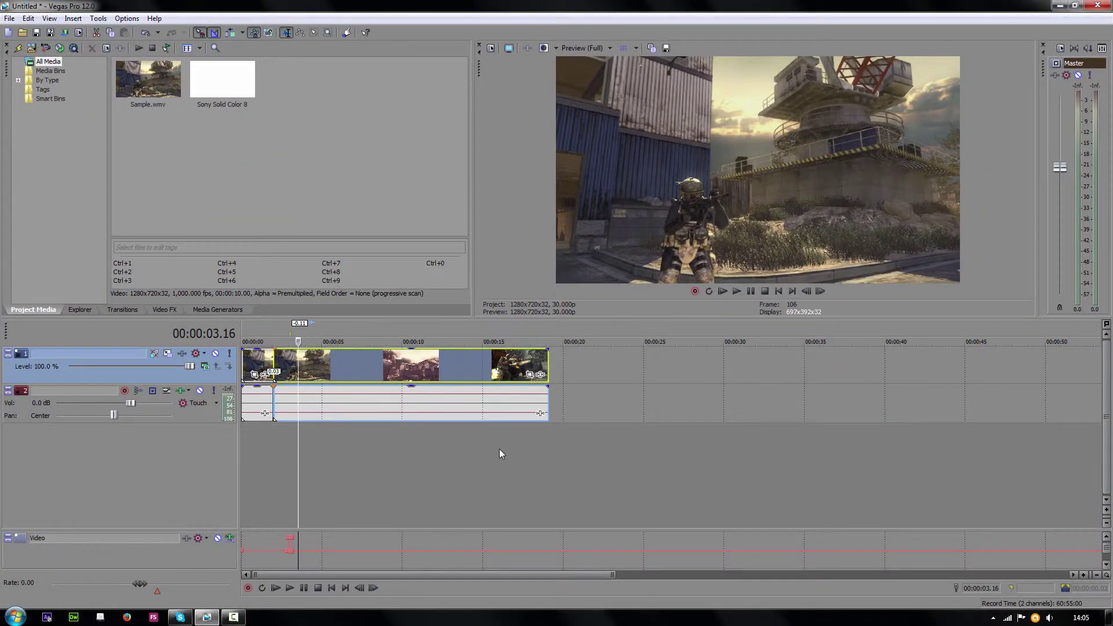
Insert a new empty video track above the gameplay clip's track
right_click(618, 364)
click(682, 453)
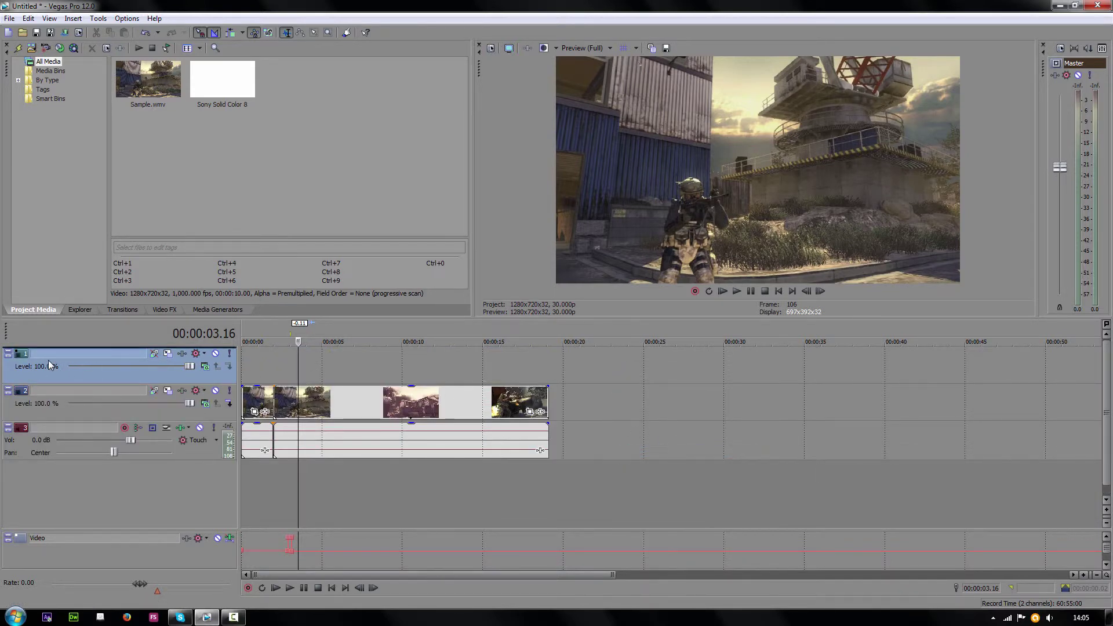
scroll(299, 368, up, 5)
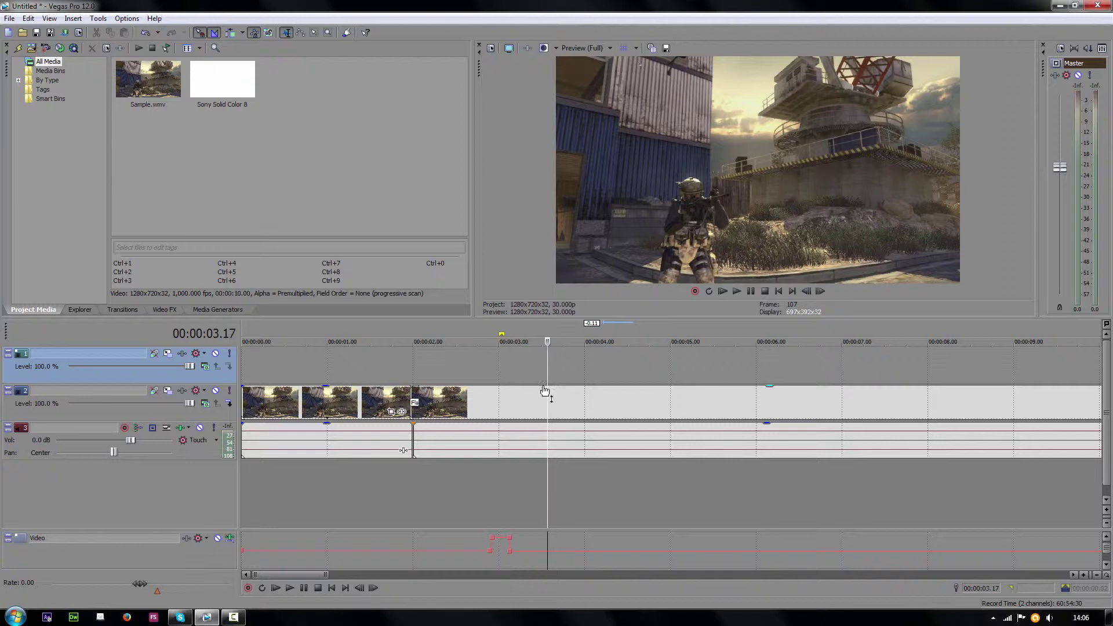
Add a white Solid Color generator to the new top track at about 00:00:03.12, keeping its default settings
click(205, 309)
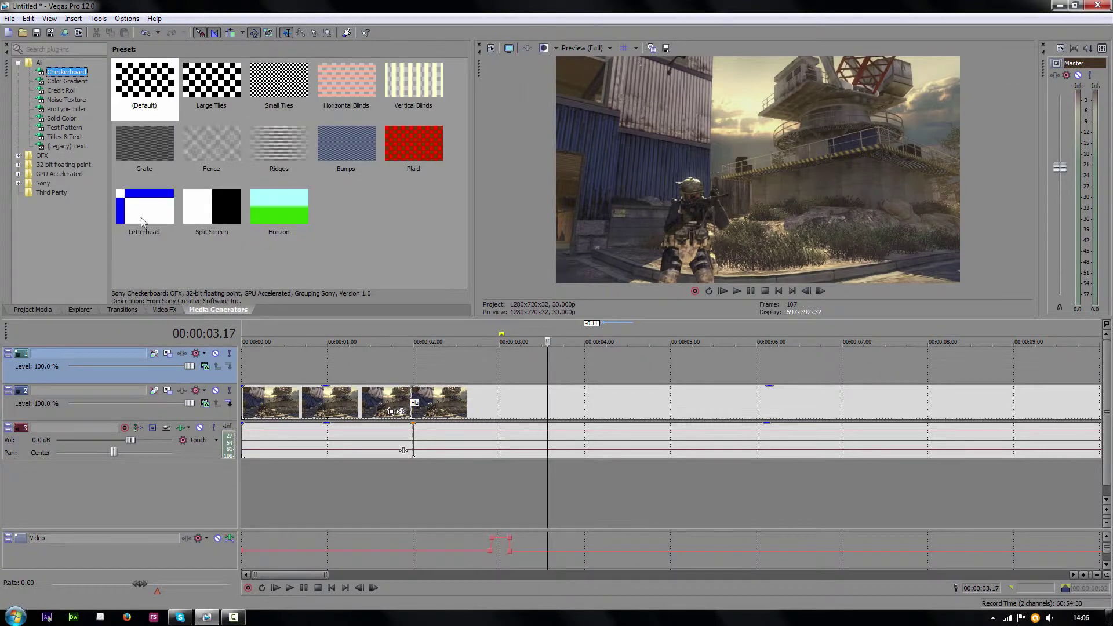
click(71, 120)
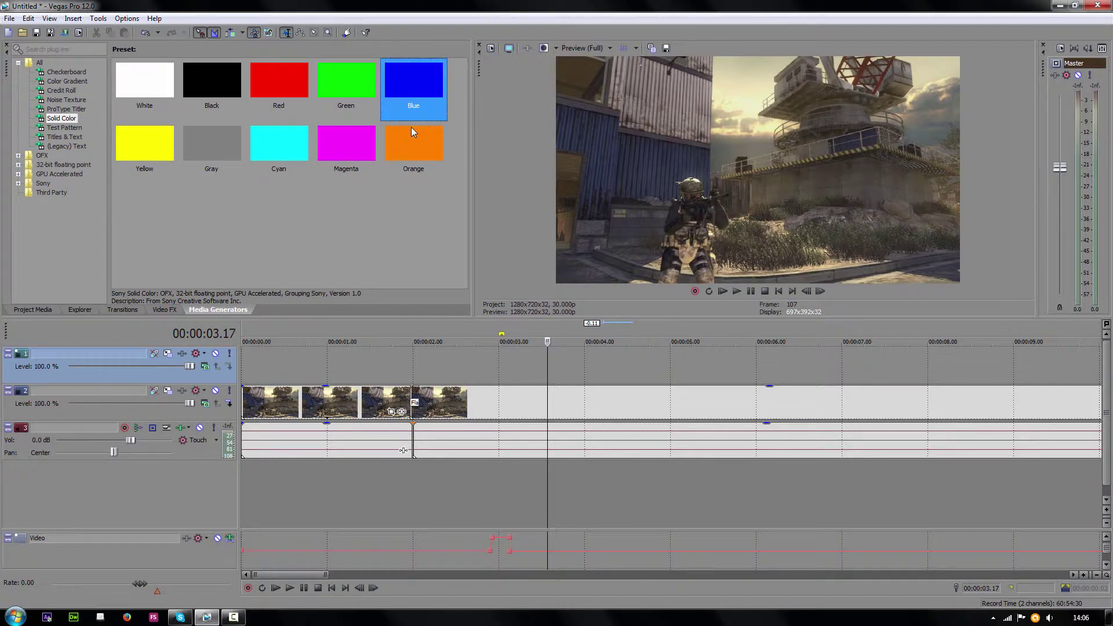
click(291, 84)
click(356, 86)
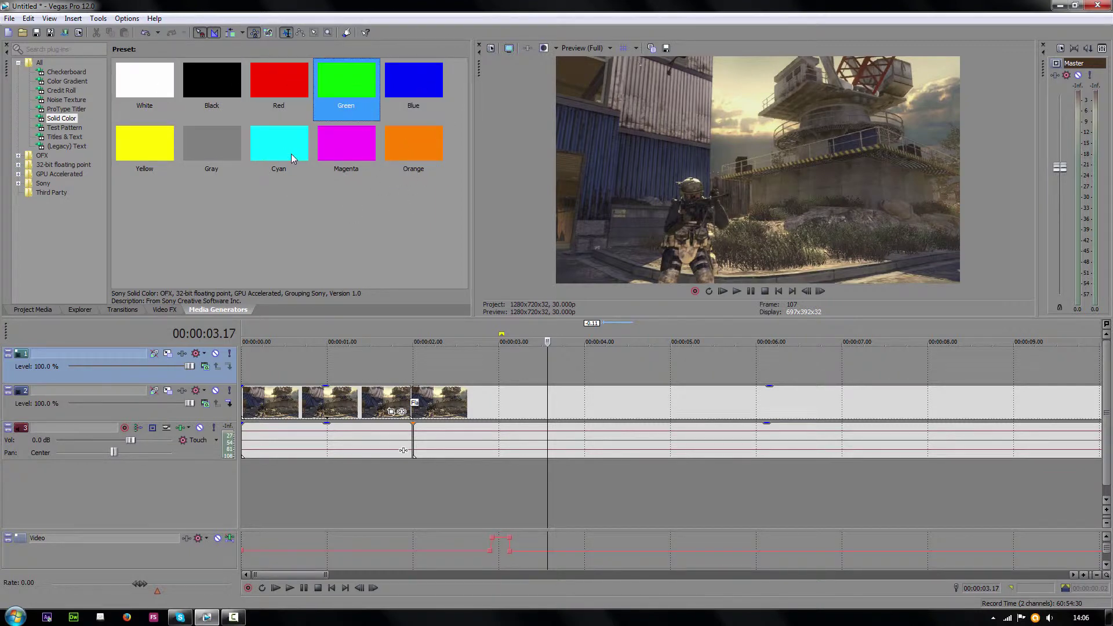
click(347, 216)
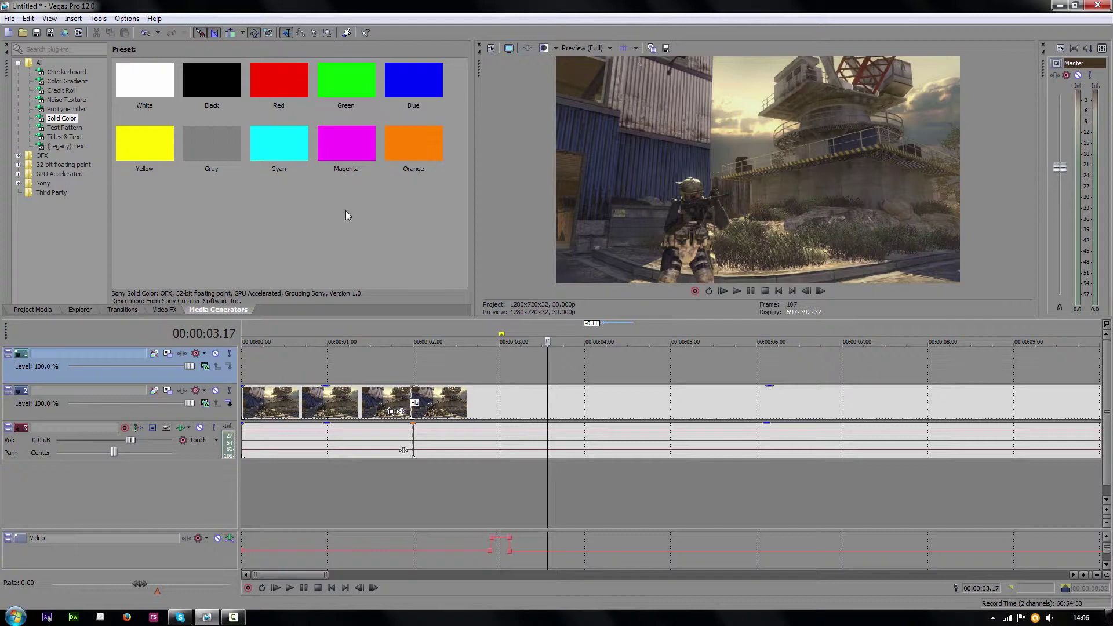
click(149, 81)
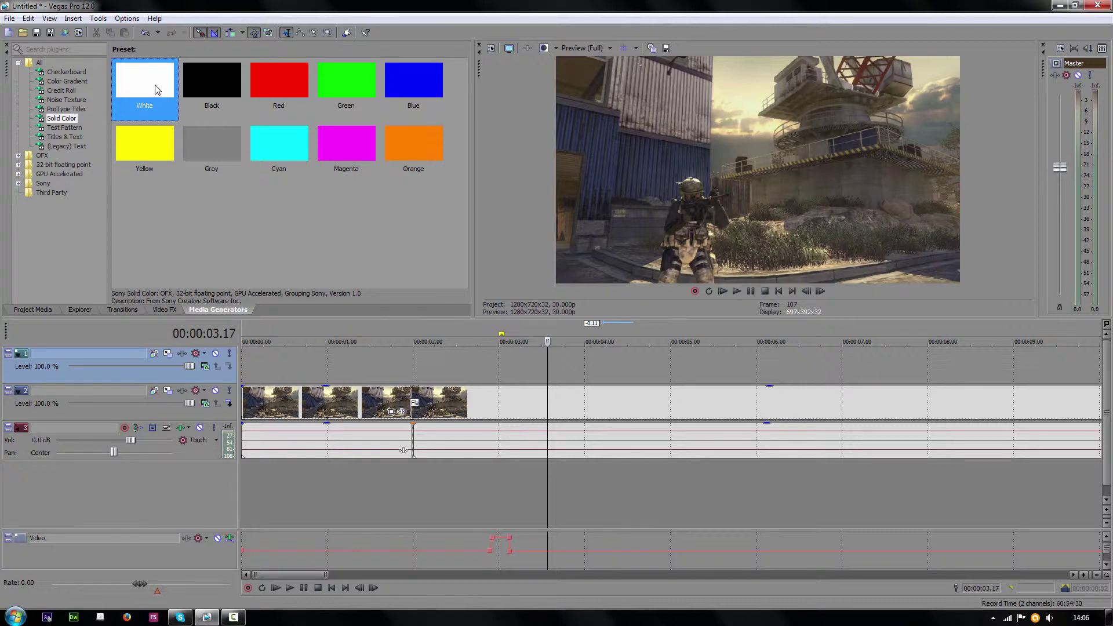
drag(156, 87, 545, 373)
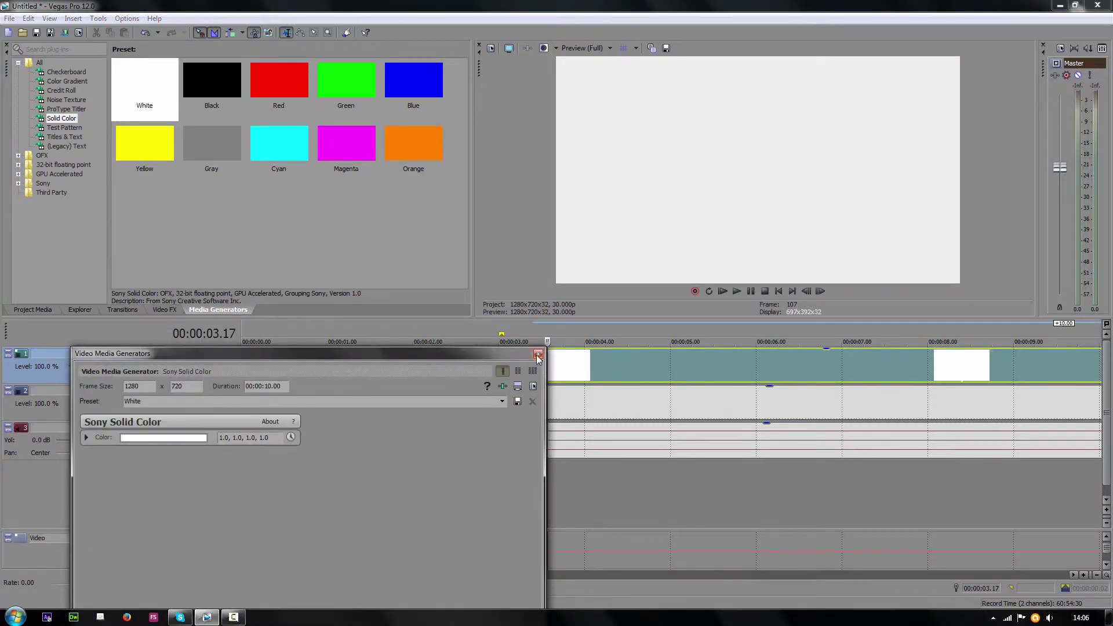
click(538, 354)
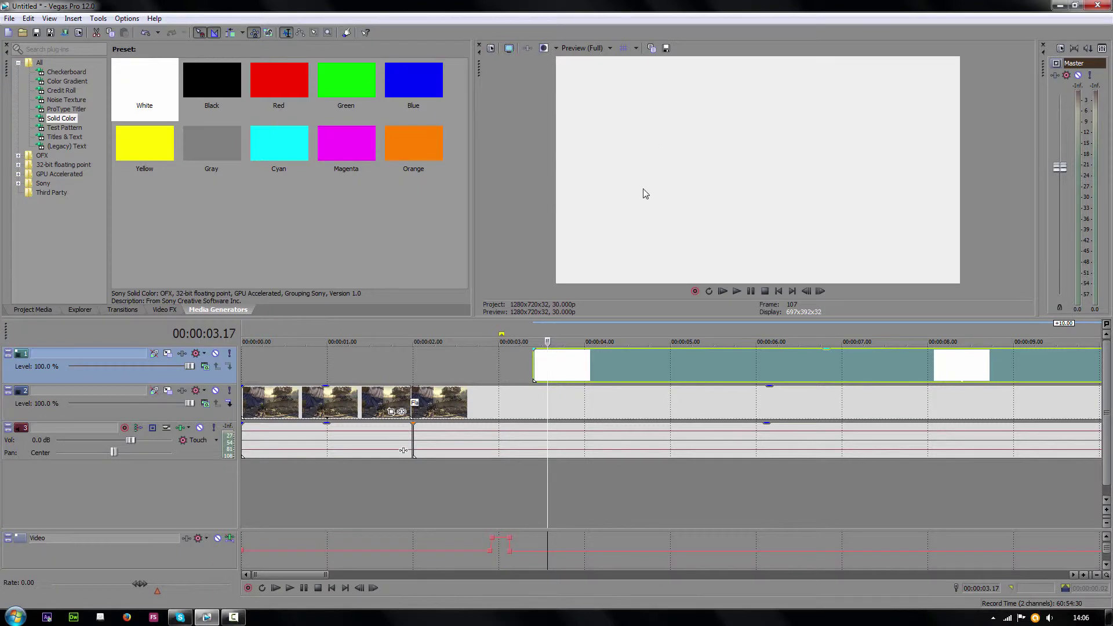
Trim both ends of the white event so it runs from about 00:00:03.13 to 00:00:03.21
scroll(565, 371, down, 3)
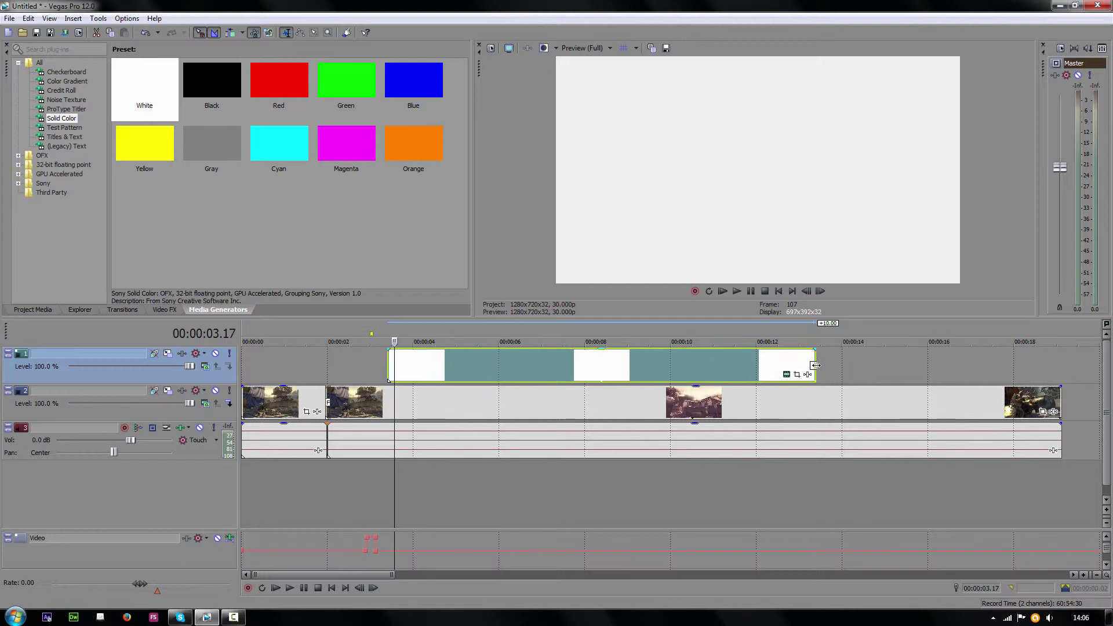
drag(814, 365, 401, 361)
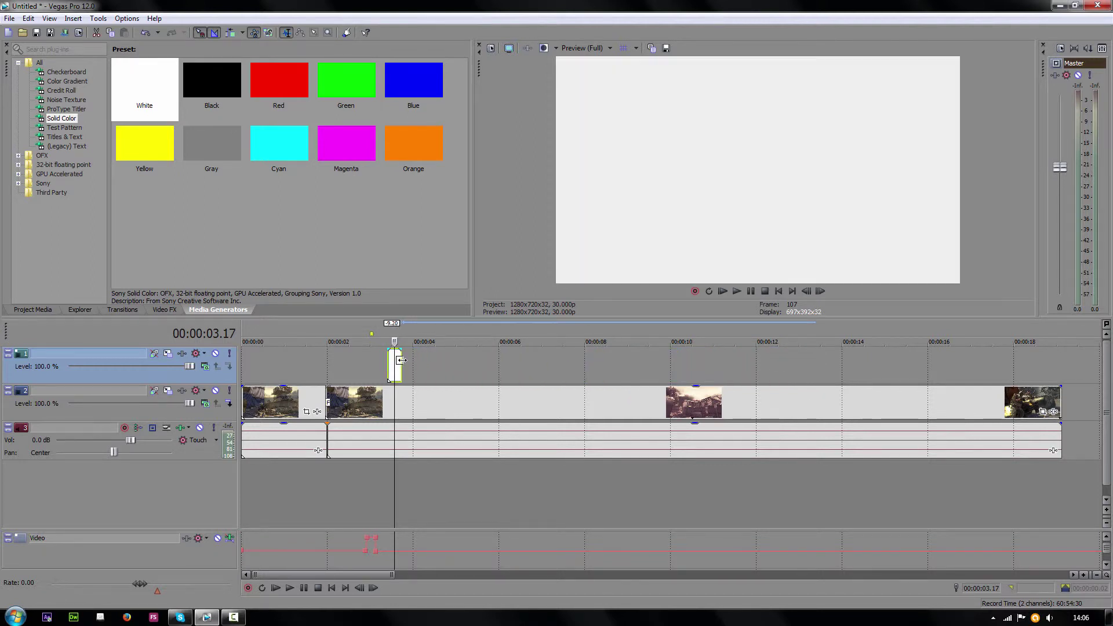
scroll(398, 364, up, 6)
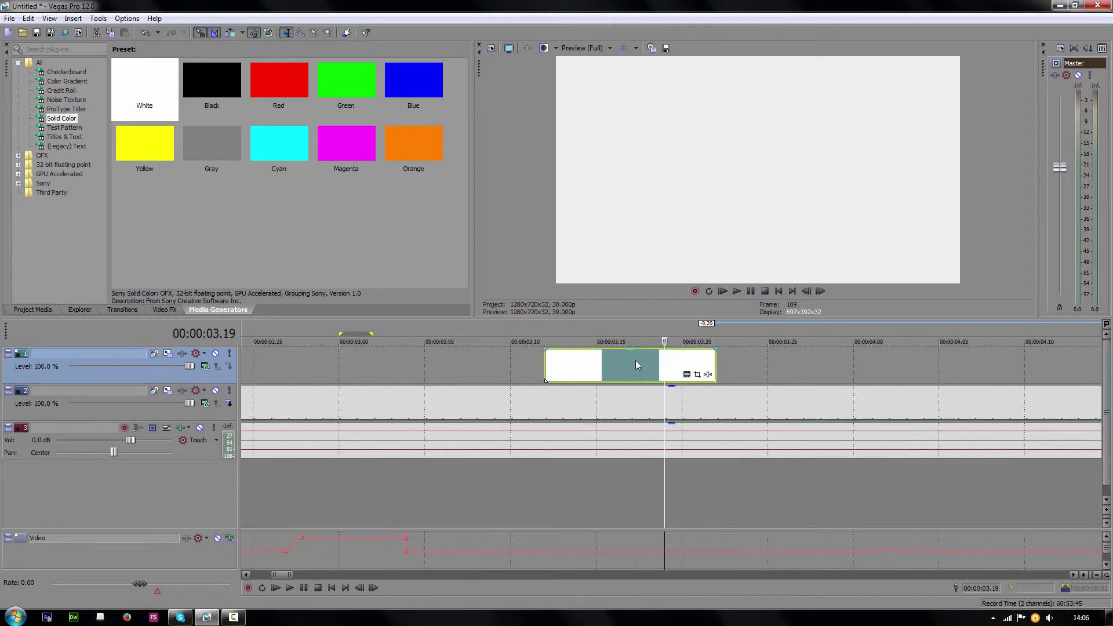
drag(546, 365, 562, 366)
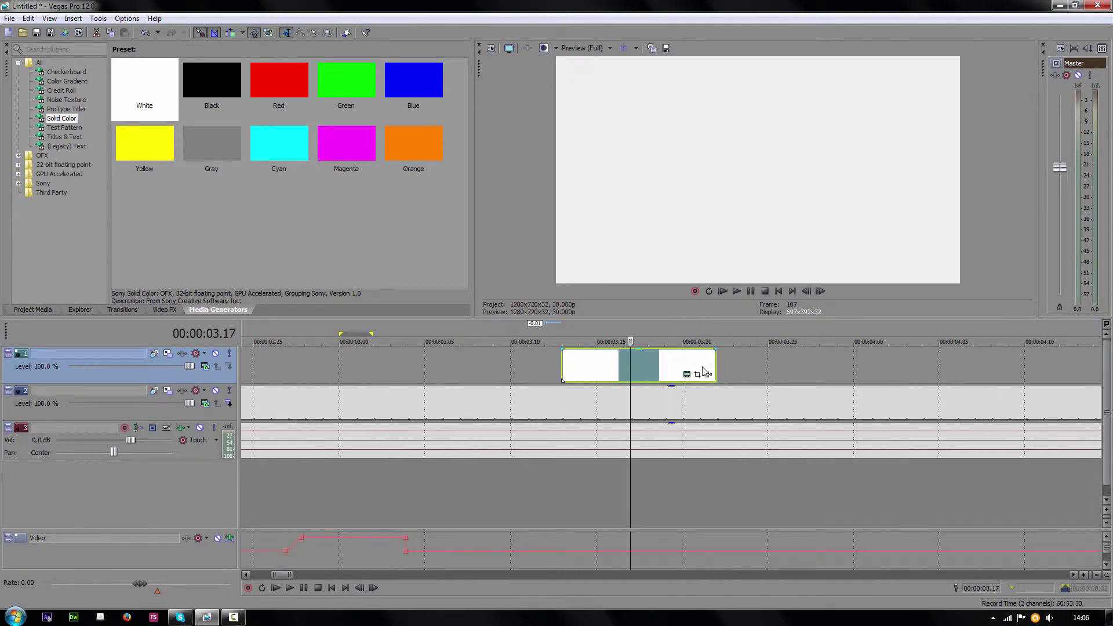
drag(713, 366, 698, 367)
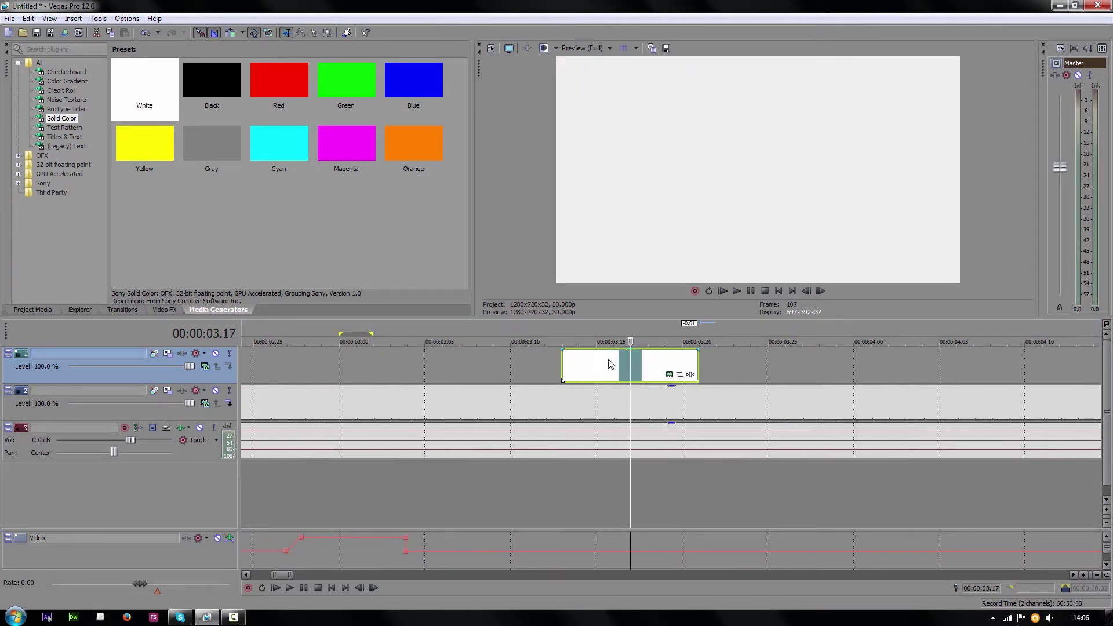
Lower the white event's opacity to 65 %
click(626, 362)
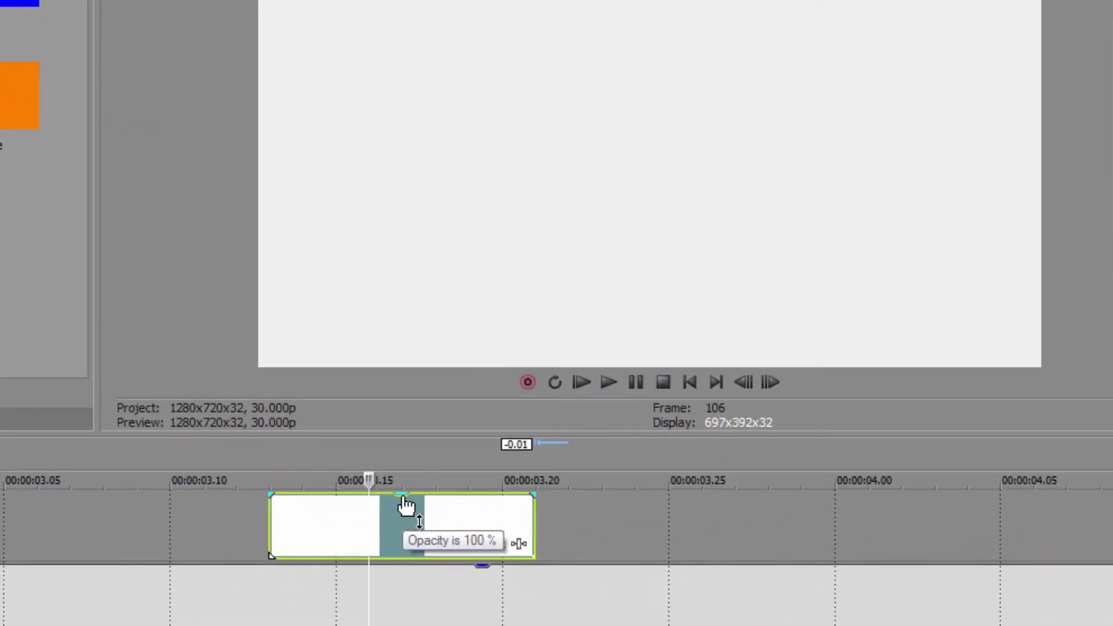
drag(403, 497, 404, 534)
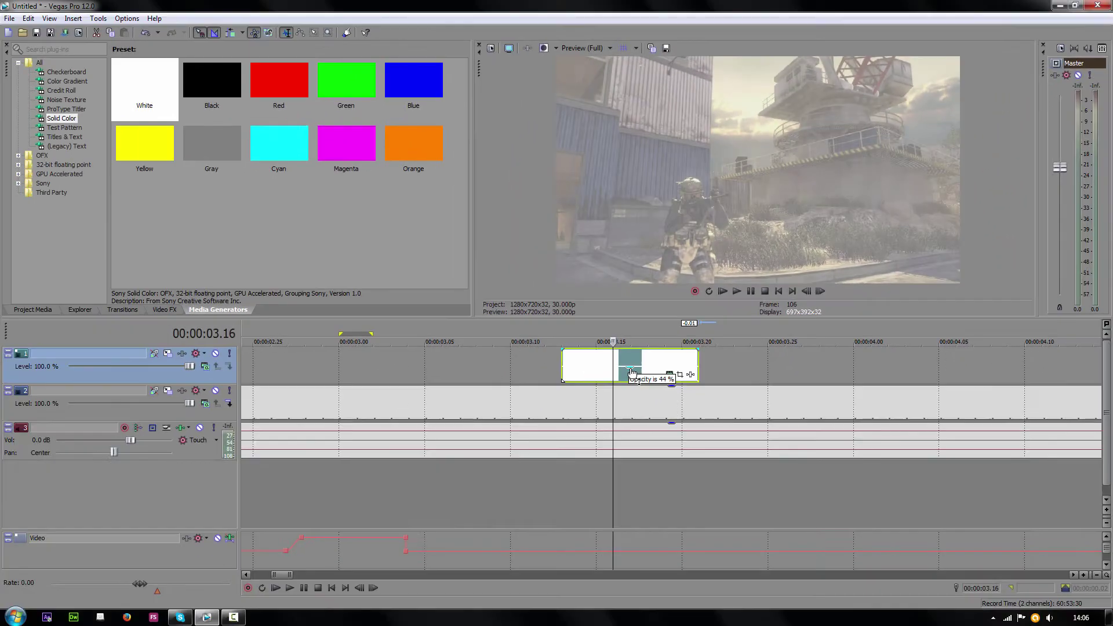
drag(632, 372, 632, 371)
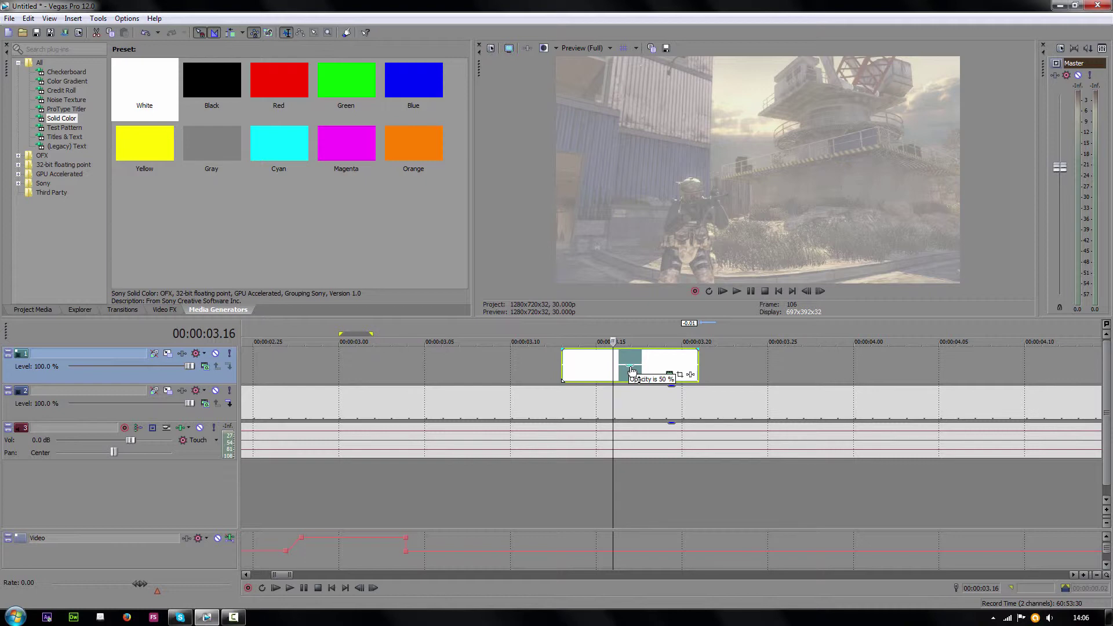
mouse_move(633, 369)
mouse_down()
mouse_move(633, 353)
mouse_move(637, 367)
mouse_up()
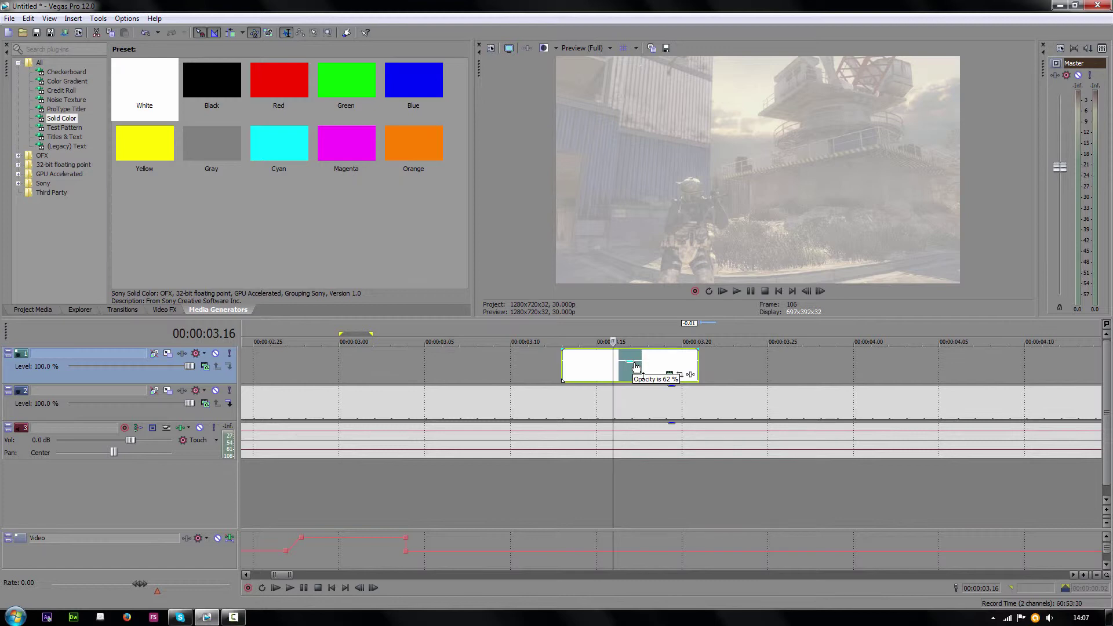
drag(636, 367, 637, 365)
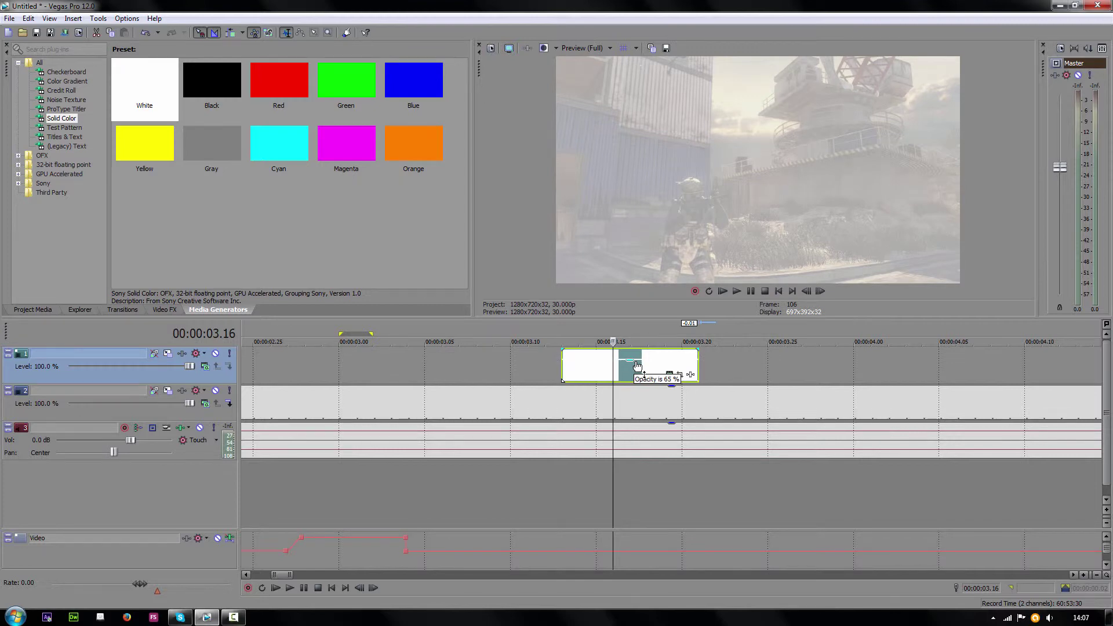
click(635, 366)
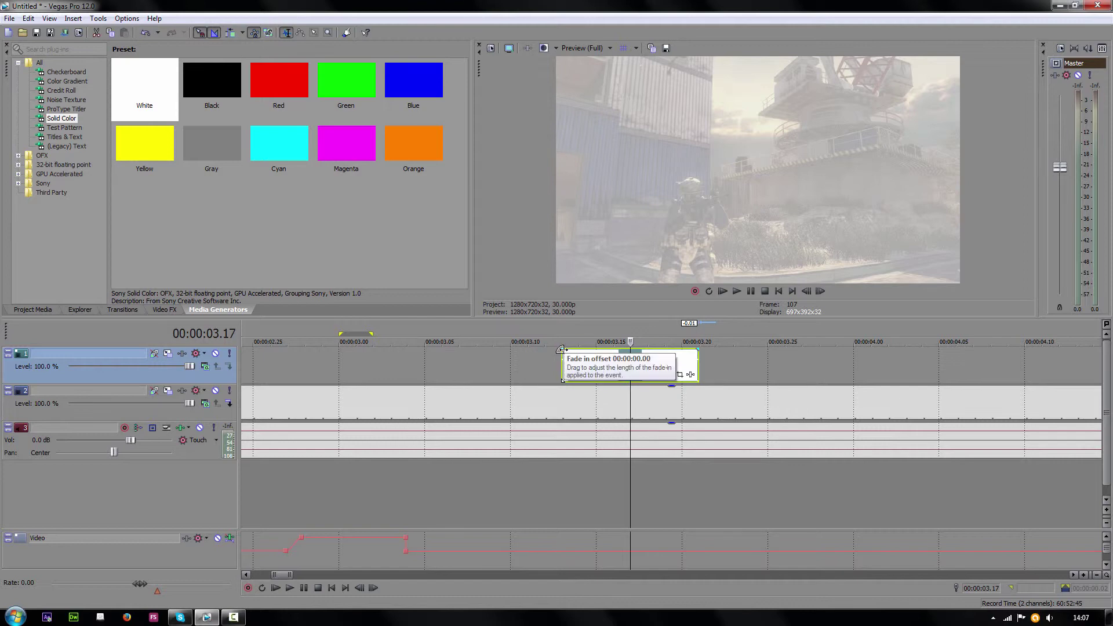
Give the white event a fade-in of about one frame and a fade-out of 00:00:00.02
drag(561, 350, 584, 351)
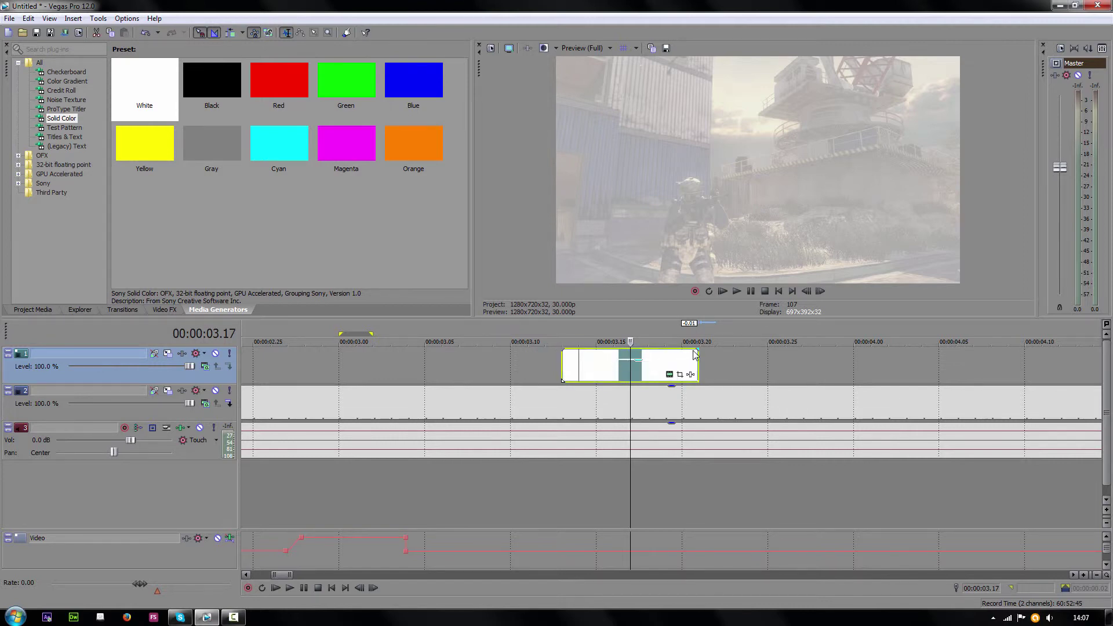
drag(697, 350, 664, 351)
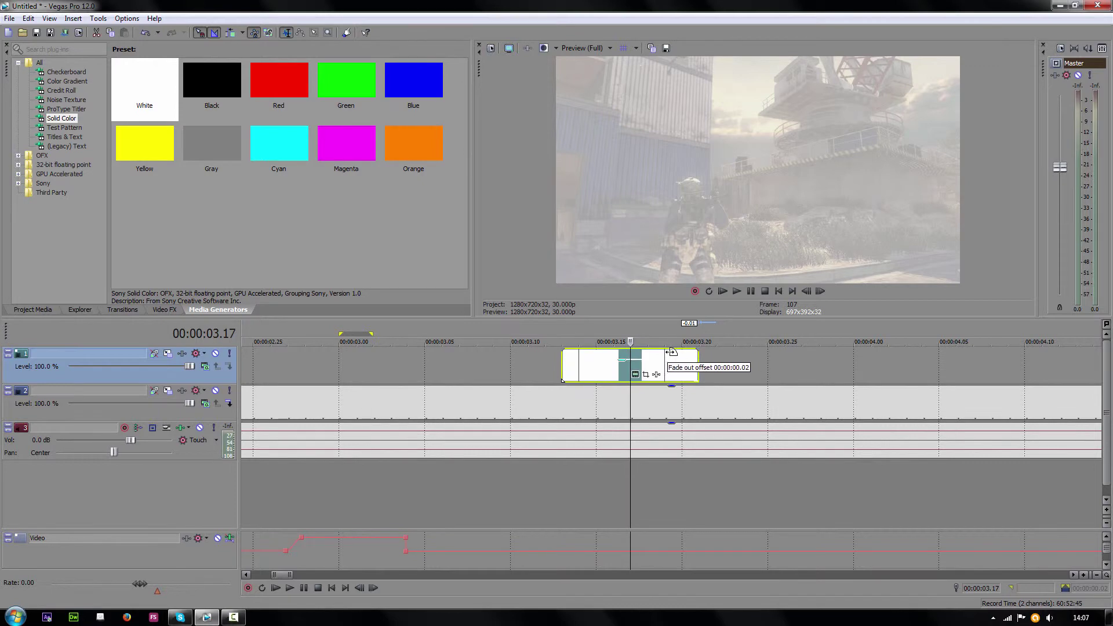
Play back the section around the white Solid Color event to check the flash
click(542, 363)
scroll(543, 363, down, 3)
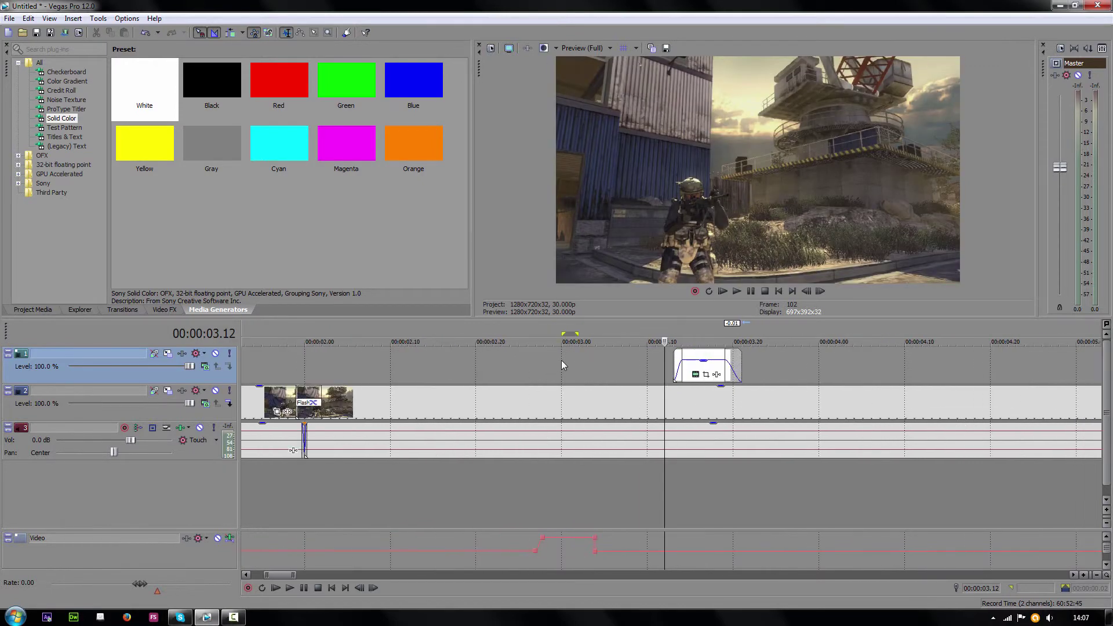
key(space)
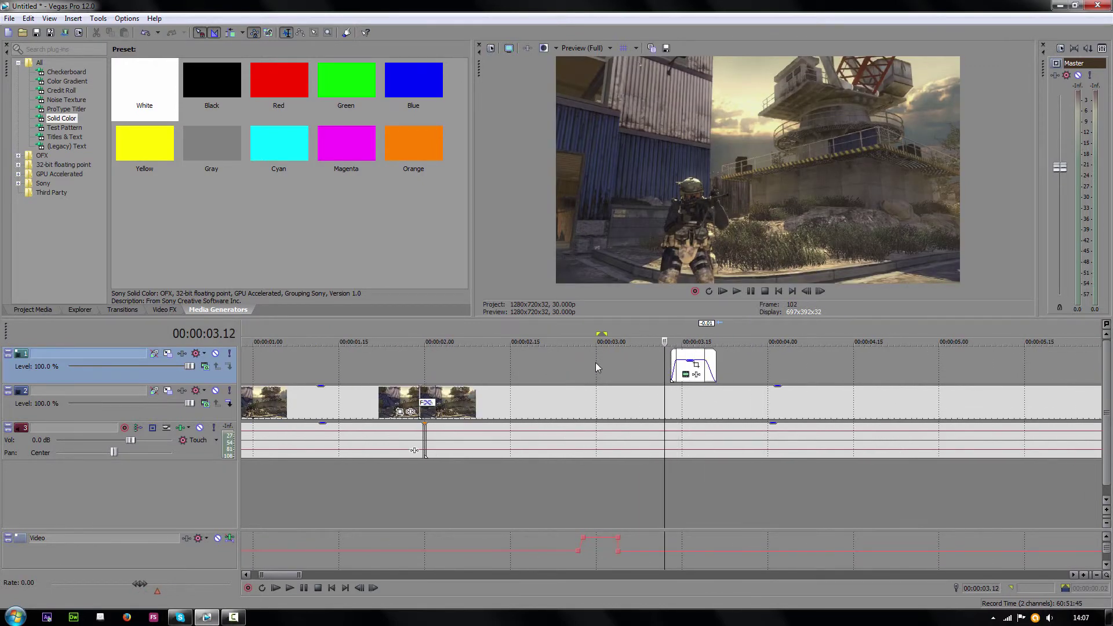
key(space)
click(691, 361)
key(space)
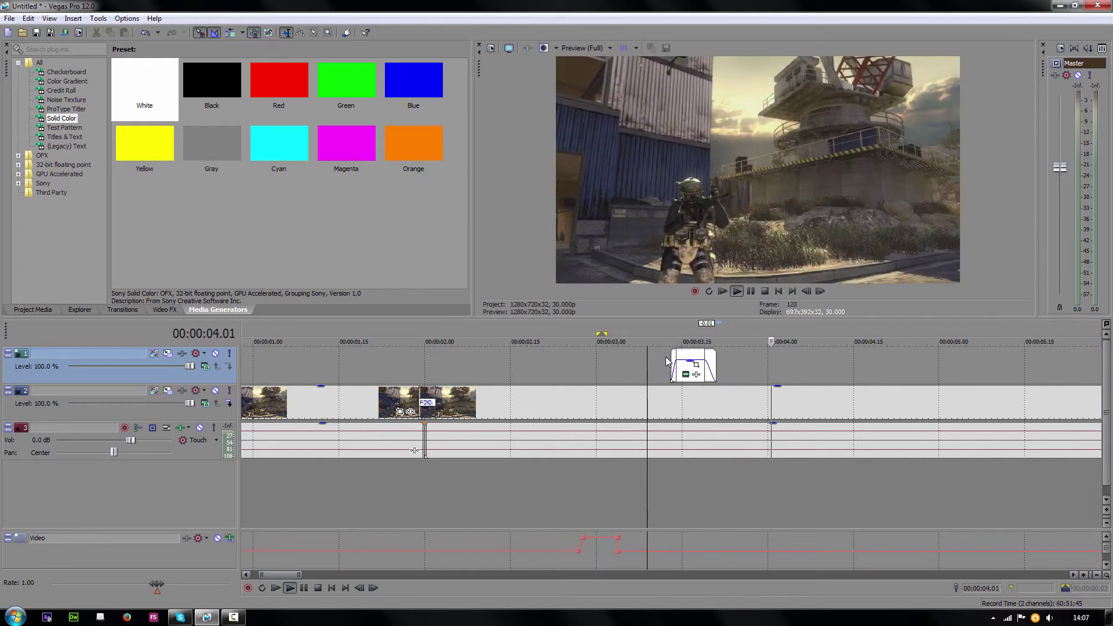
key(space)
Play back from 00:00:01.24 to compare all three flashes, and return the cursor to 00:00:03.09
scroll(635, 364, down, 2)
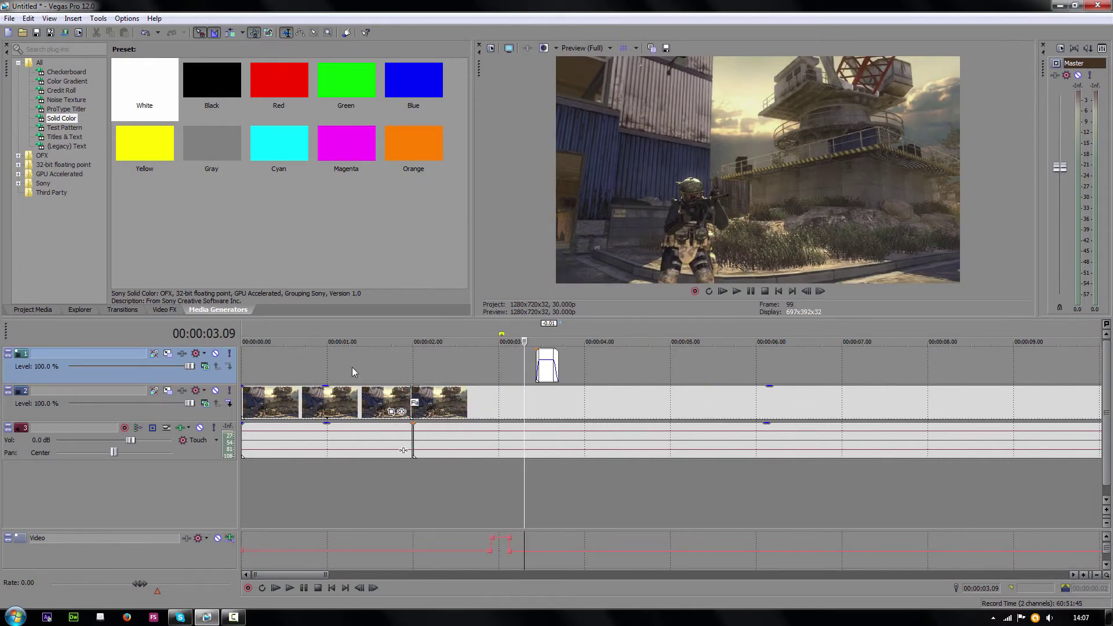
click(395, 362)
key(space)
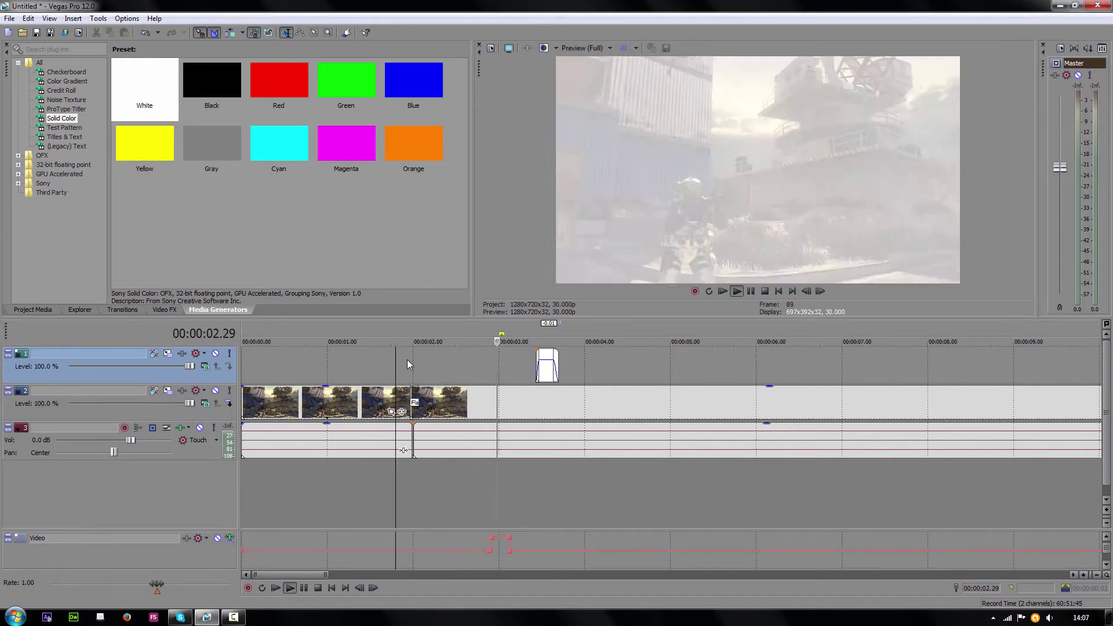
key(space)
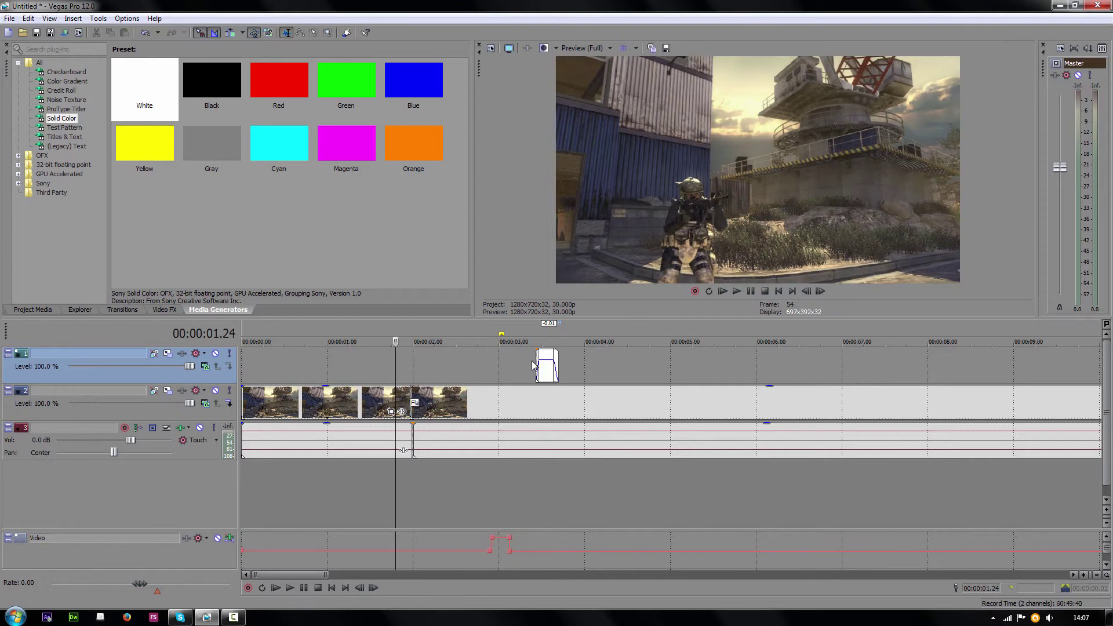
click(525, 367)
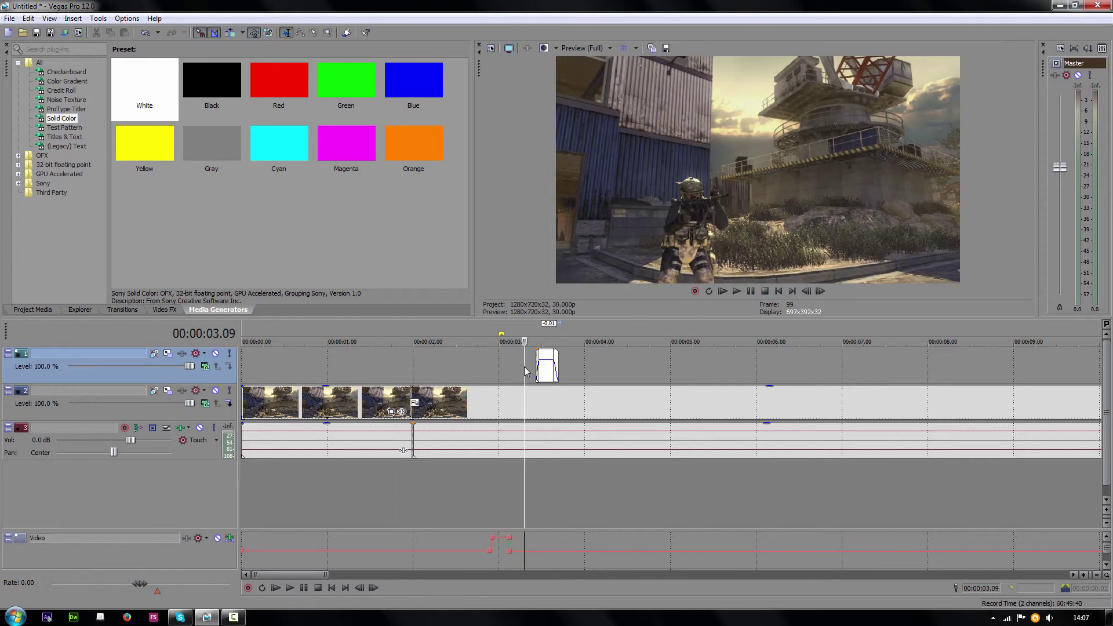